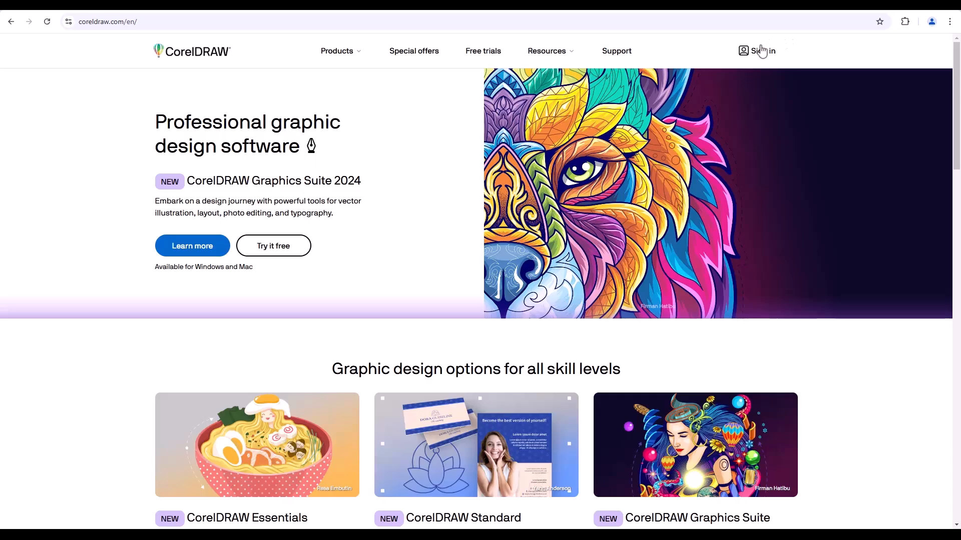
# - Launch CorelDRAW Web from the site's sign-in options and create a document from "The Boat" novel book cover template
pyautogui.click(762, 50)
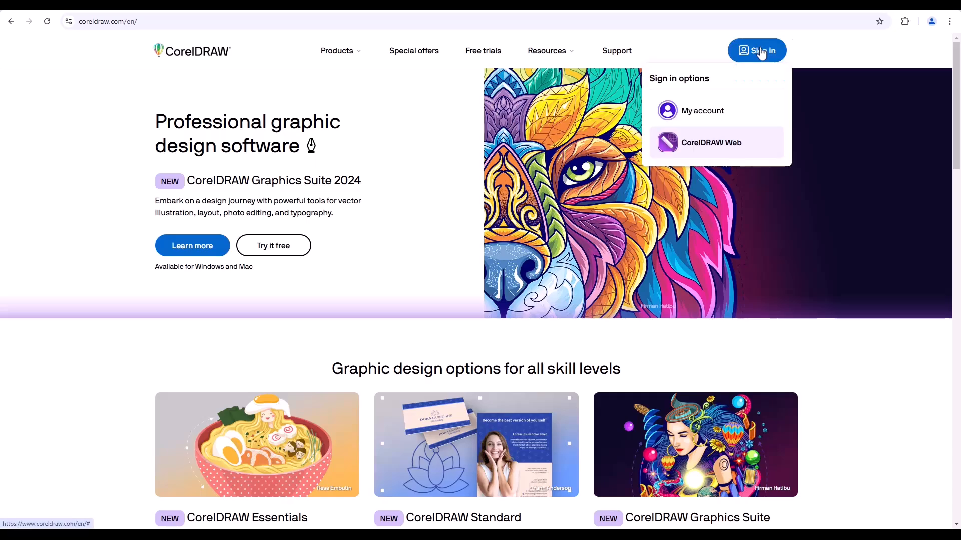
pyautogui.click(724, 145)
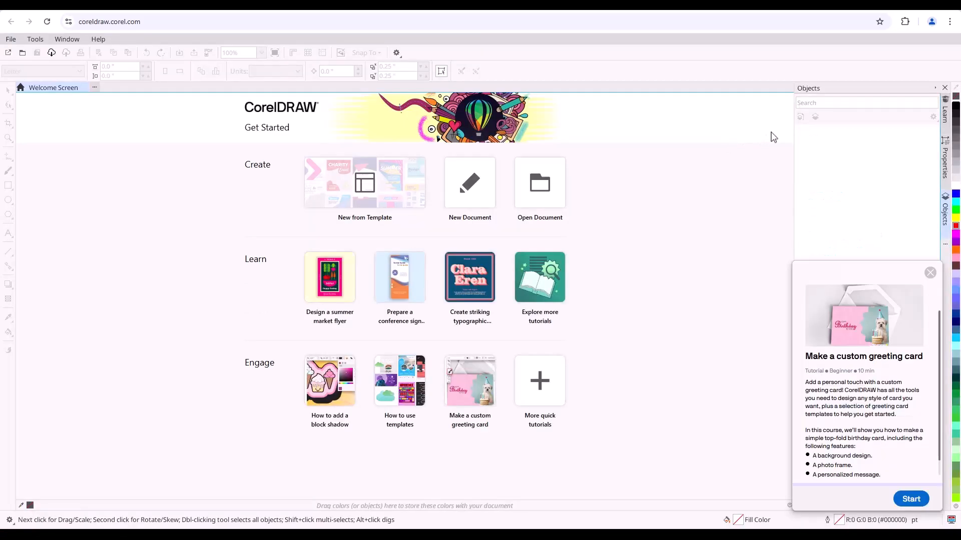
pyautogui.click(365, 185)
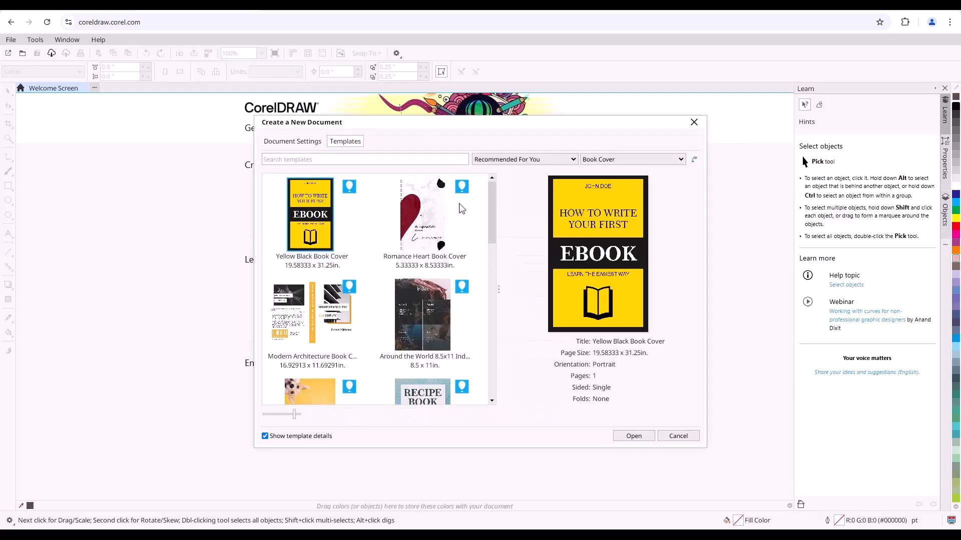
pyautogui.moveTo(492, 210); pyautogui.dragTo(494, 266)
pyautogui.click(422, 244)
pyautogui.click(634, 436)
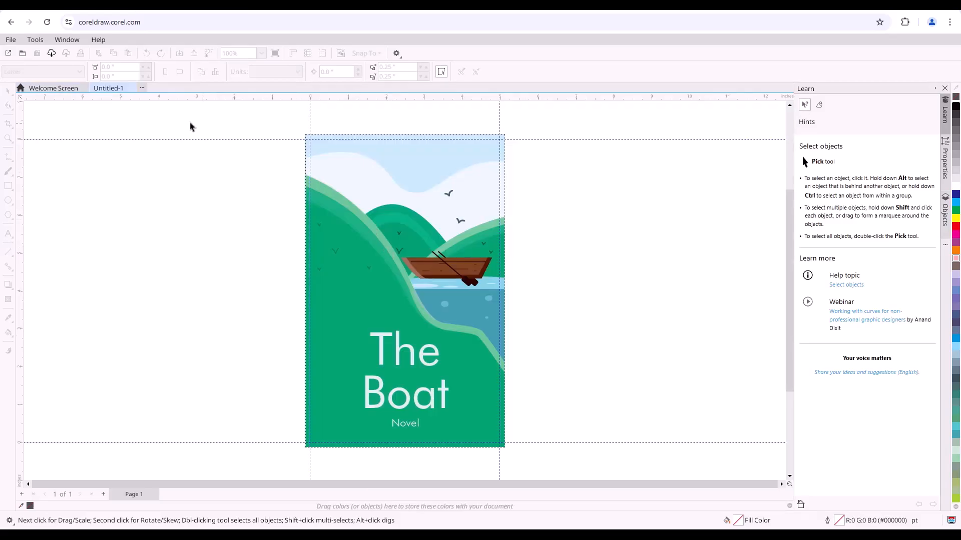
# - Hide the guidelines on the book cover and fit the whole page in view
pyautogui.click(57, 39)
pyautogui.click(97, 240)
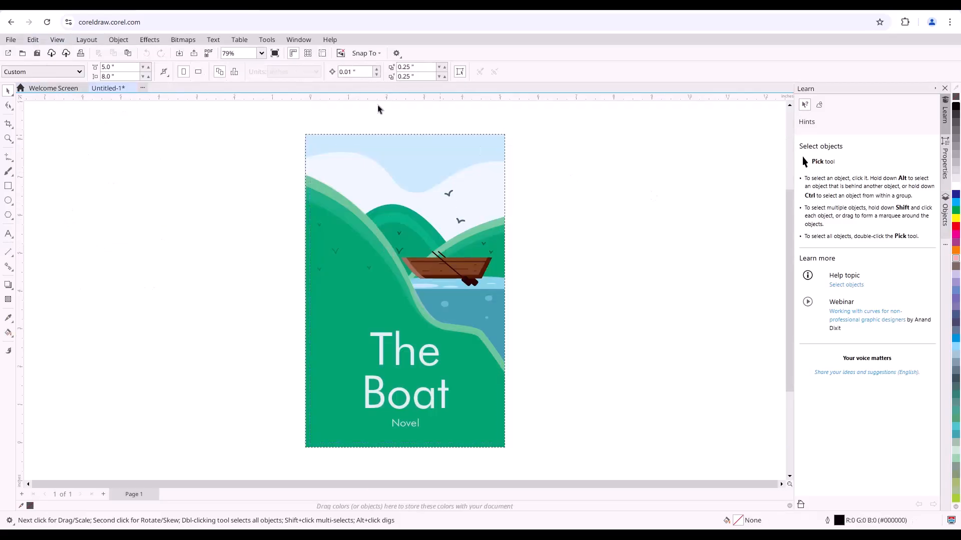
pyautogui.click(262, 54)
pyautogui.click(249, 103)
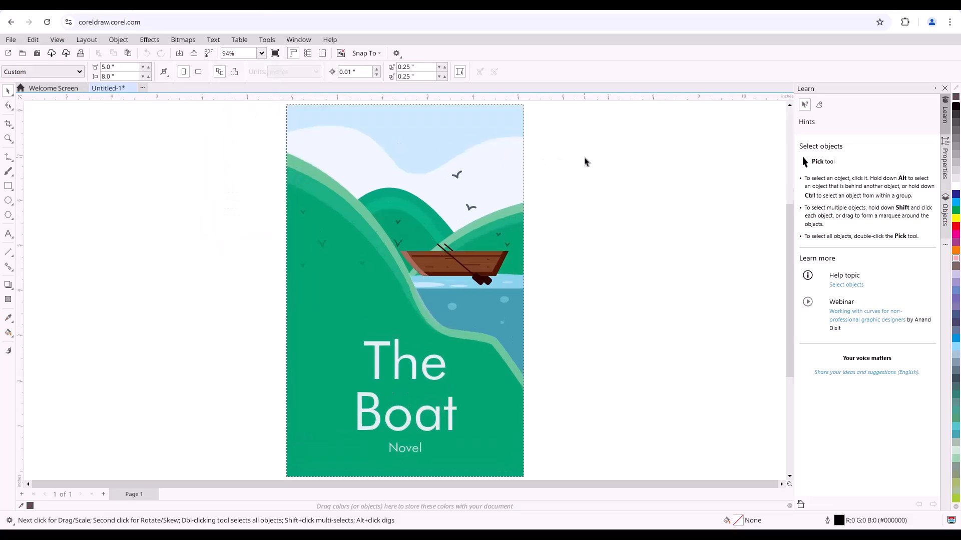
pyautogui.hotkey('ctrl', 'a')
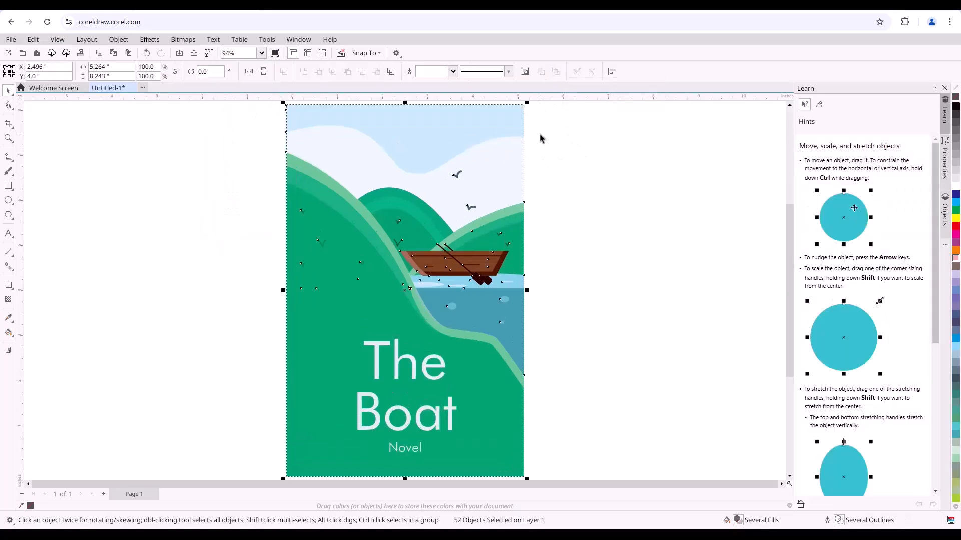
pyautogui.click(541, 139)
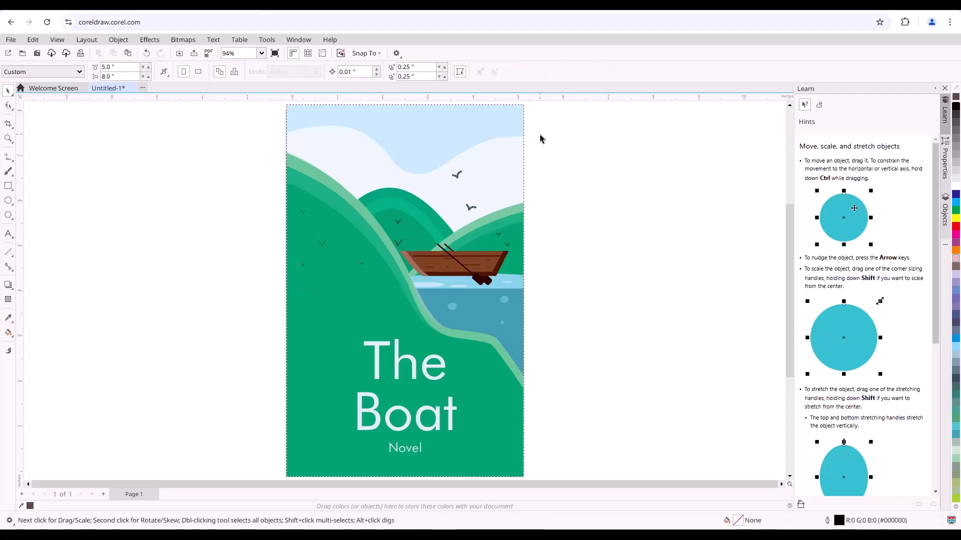
# - Recolor the water's surface strip bright blue and the deeper water below the boat a medium blue
pyautogui.click(519, 287)
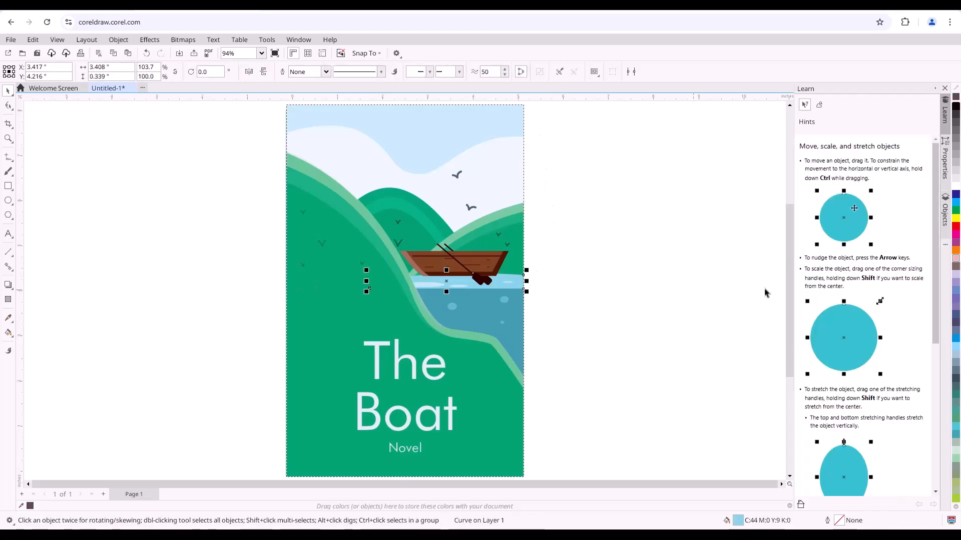
pyautogui.click(955, 202)
pyautogui.click(517, 334)
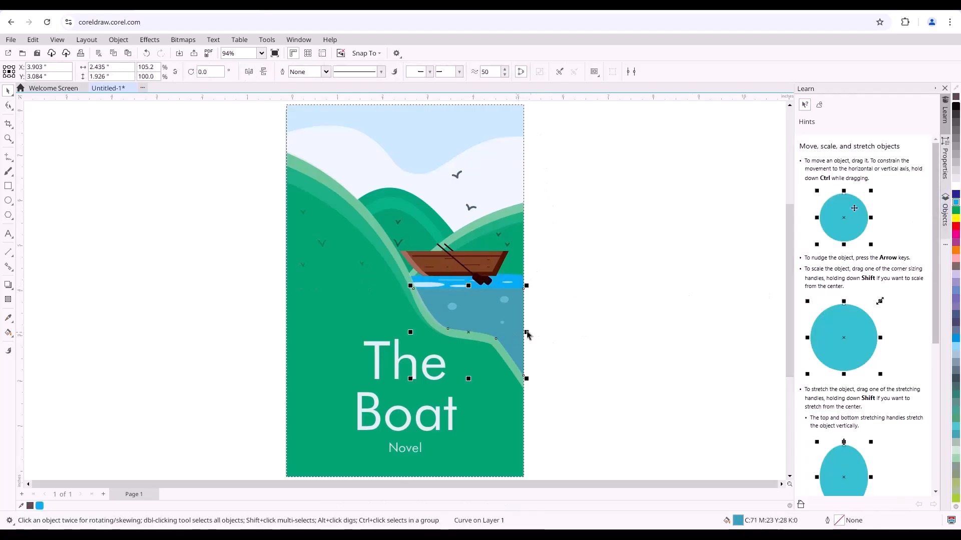
pyautogui.moveTo(956, 204); pyautogui.dragTo(919, 238)
# - Fill the sky at the top of the cover with pink (C:0 M:40 Y:20 K:0)
pyautogui.click(473, 129)
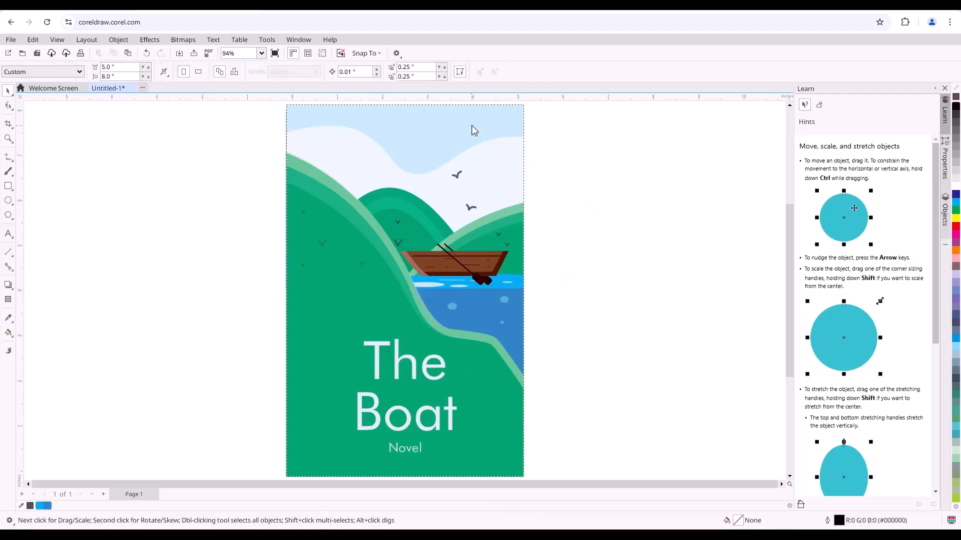
pyautogui.click(956, 258)
pyautogui.click(639, 200)
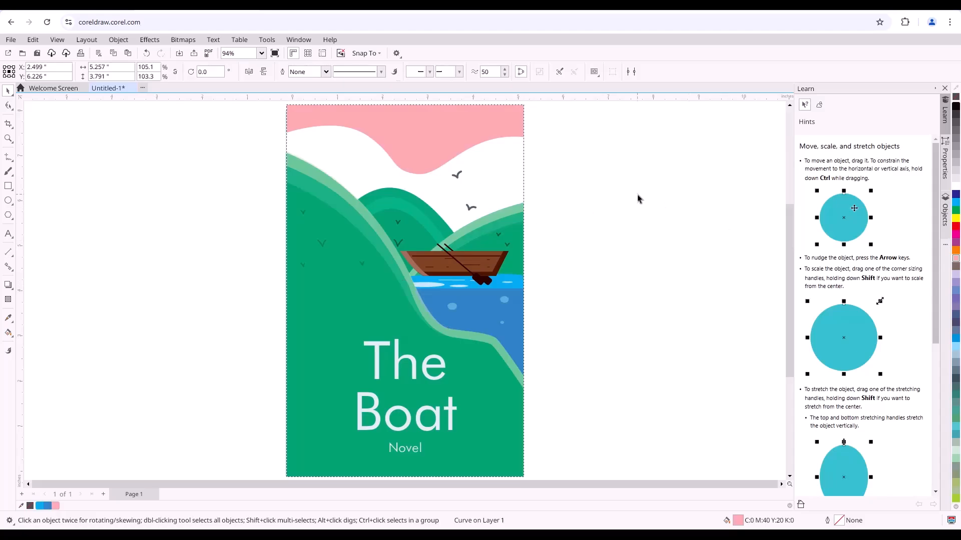
# - Move the two sky birds up toward the cover's right edge, placing one above the other
pyautogui.click(457, 174)
pyautogui.moveTo(502, 153); pyautogui.dragTo(502, 152)
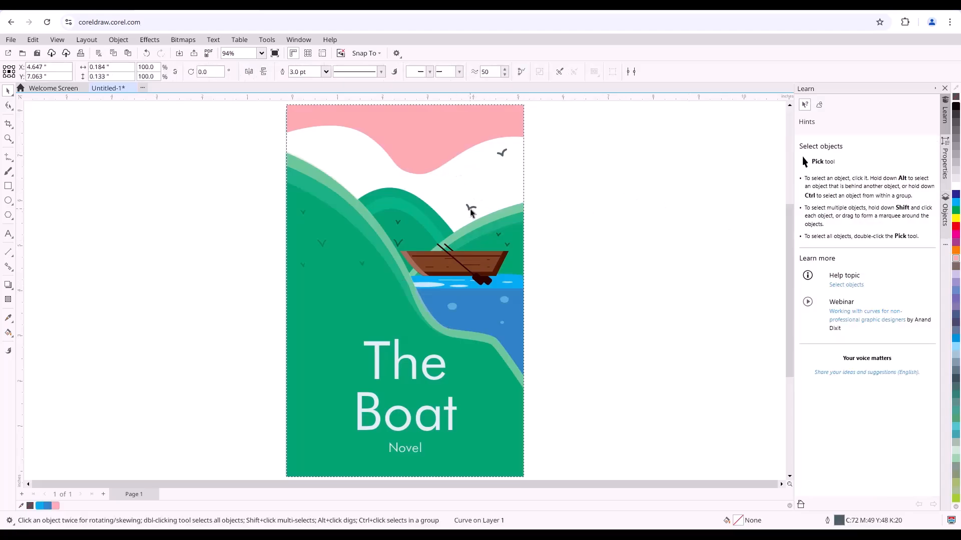
pyautogui.moveTo(472, 207); pyautogui.dragTo(504, 171)
pyautogui.click(635, 192)
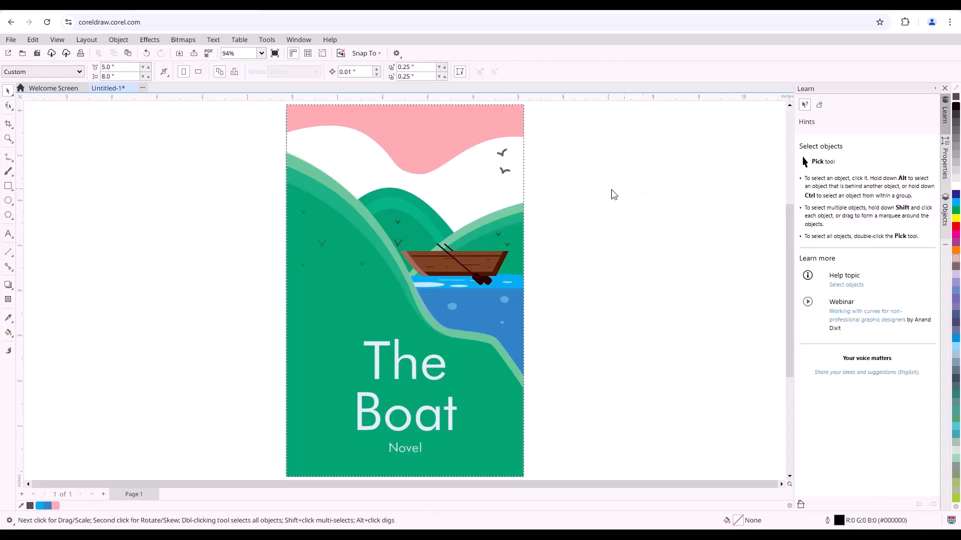
# - Fill the cloud shape behind the hills with a pale gray-green
pyautogui.click(502, 200)
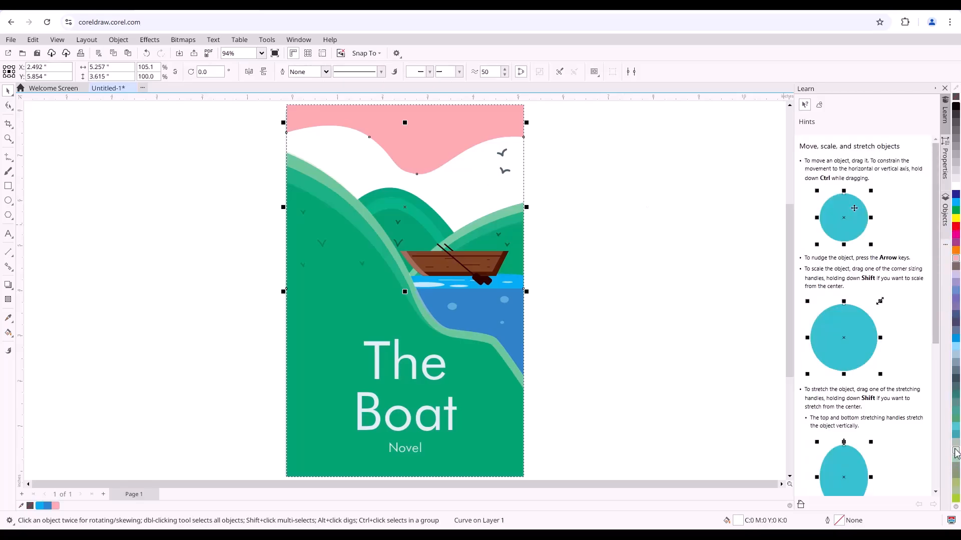
pyautogui.click(956, 451)
pyautogui.click(625, 150)
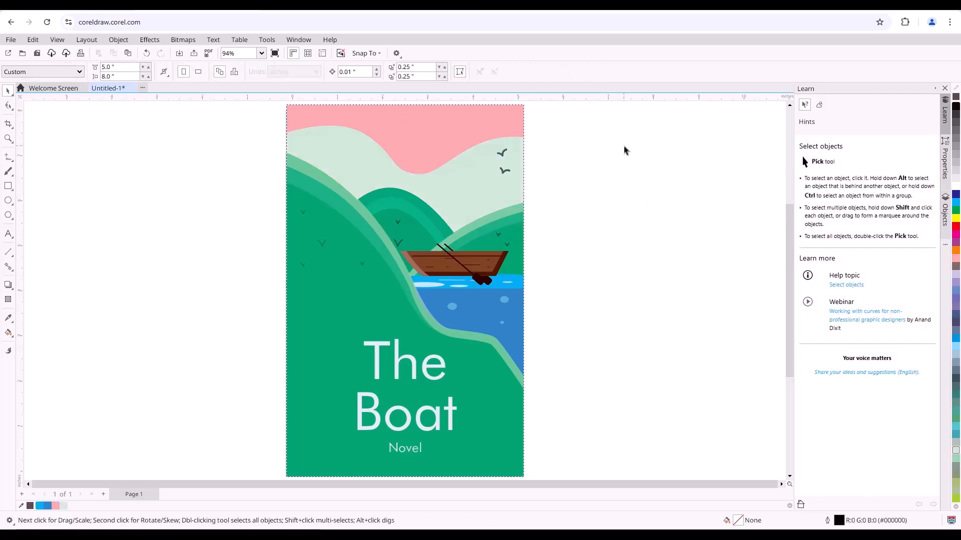
# - Change the font of the title "The Boat" to Century751 No2 BT (Bold)
pyautogui.click(428, 377)
pyautogui.doubleClick(377, 368)
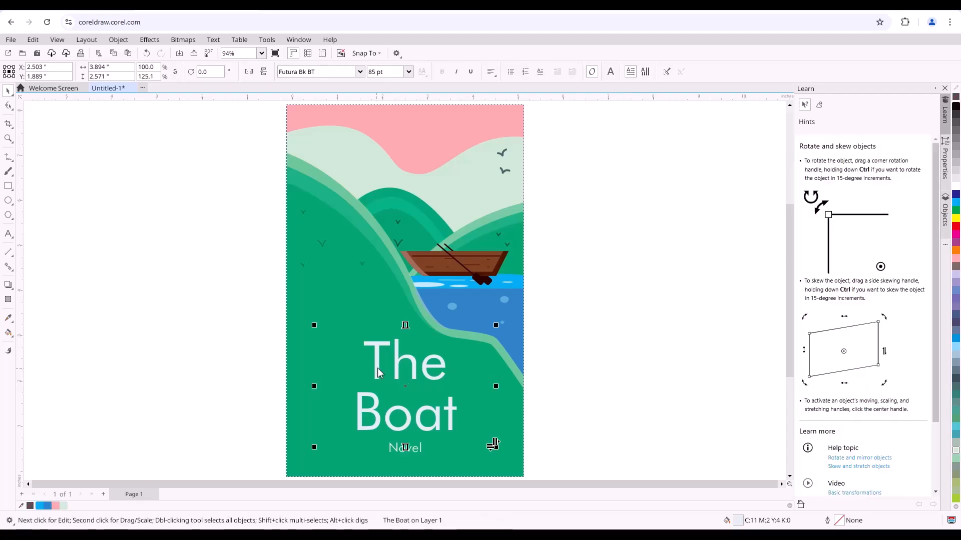
pyautogui.click(359, 72)
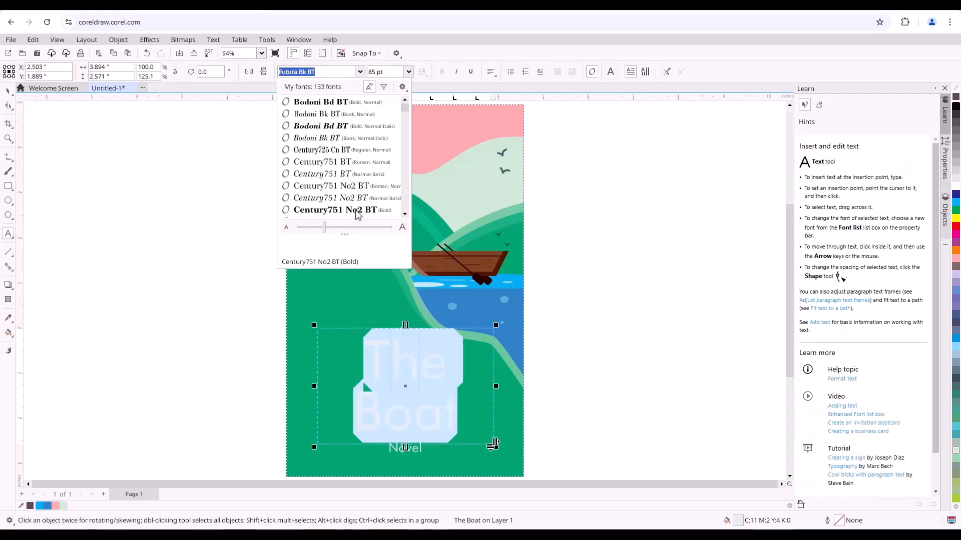
pyautogui.click(356, 210)
pyautogui.click(614, 285)
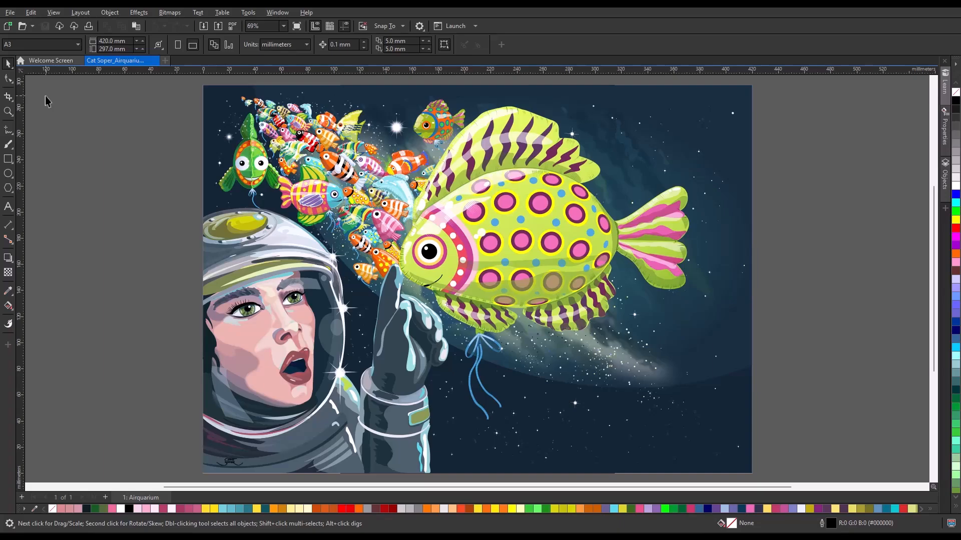
# - In desktop CorelDRAW, start saving the Airquarium artwork to the cloud
pyautogui.click(10, 12)
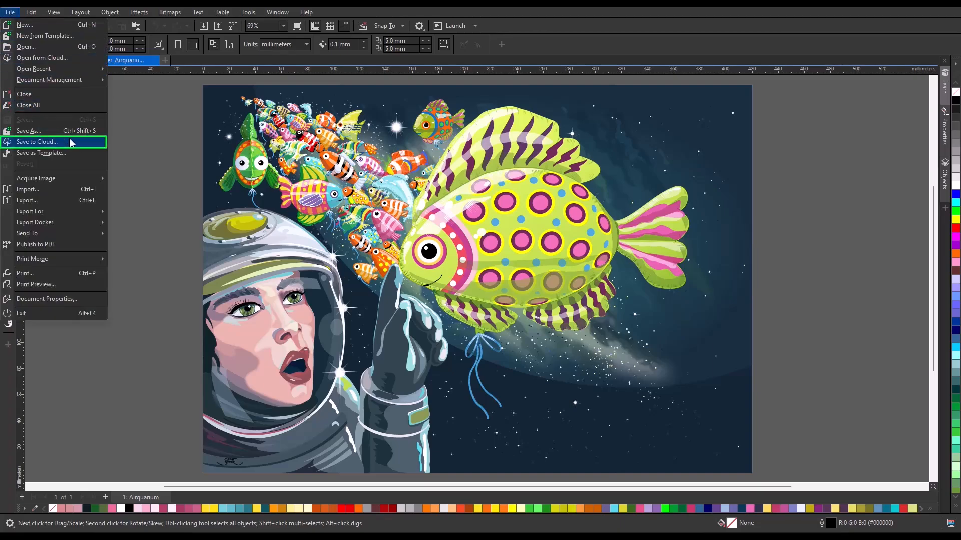
pyautogui.click(60, 142)
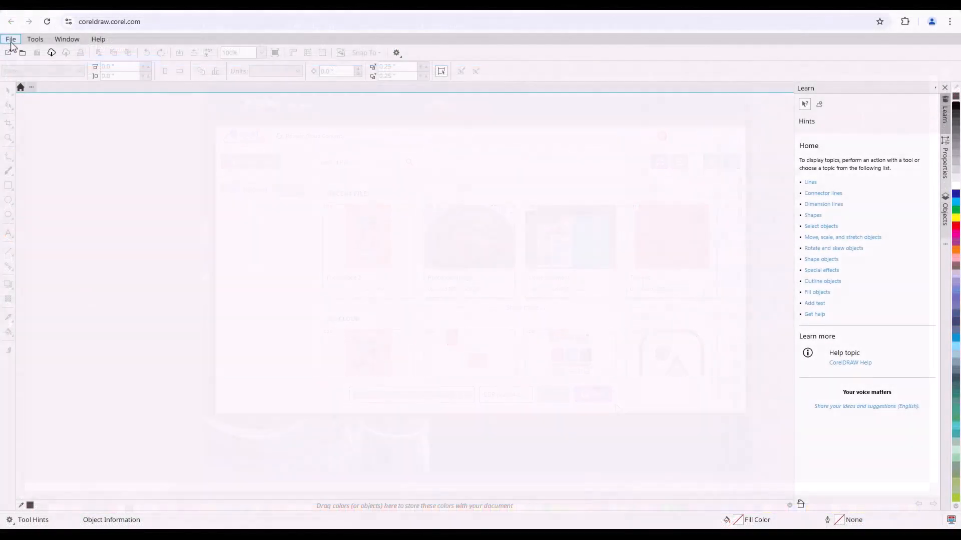
# - In CorelDRAW Web, open the Airquarium artwork from the cloud
pyautogui.click(10, 40)
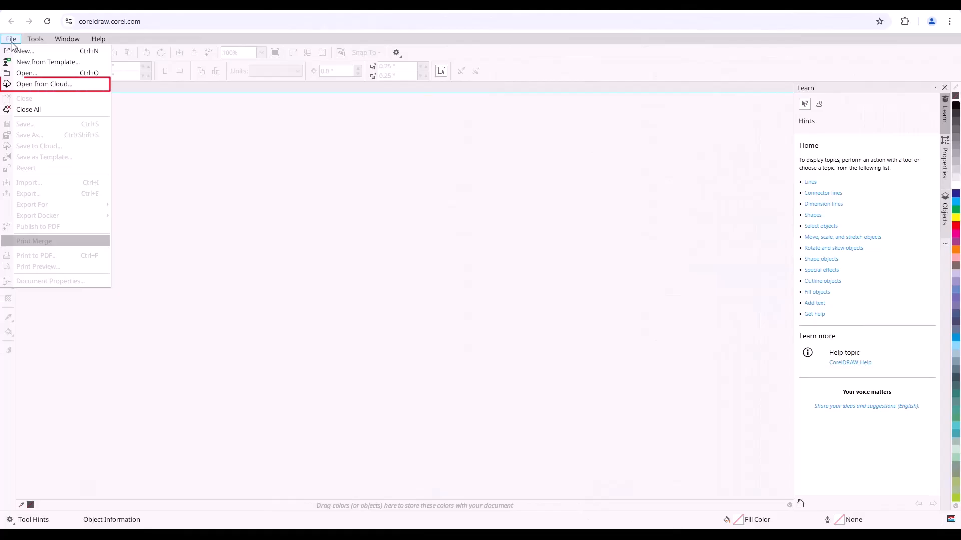
pyautogui.click(74, 84)
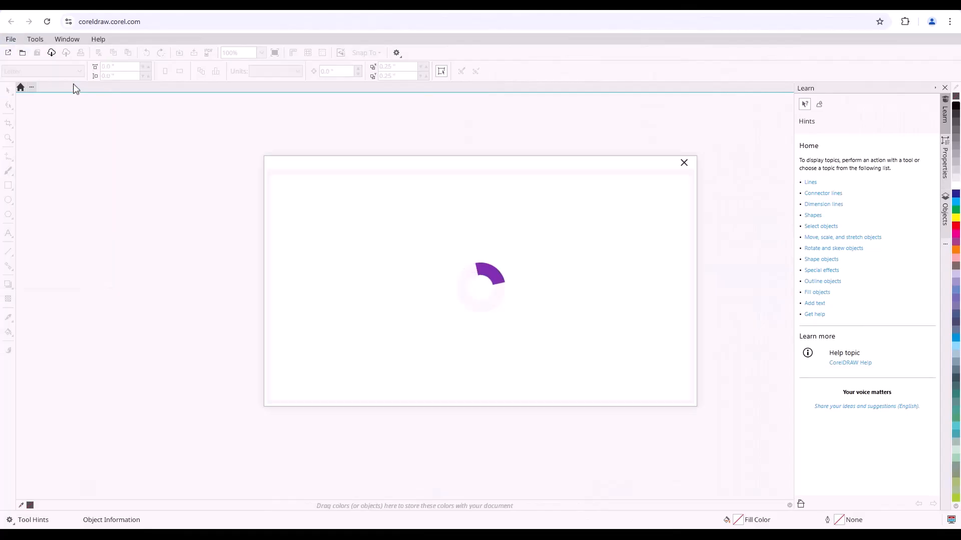
pyautogui.doubleClick(442, 296)
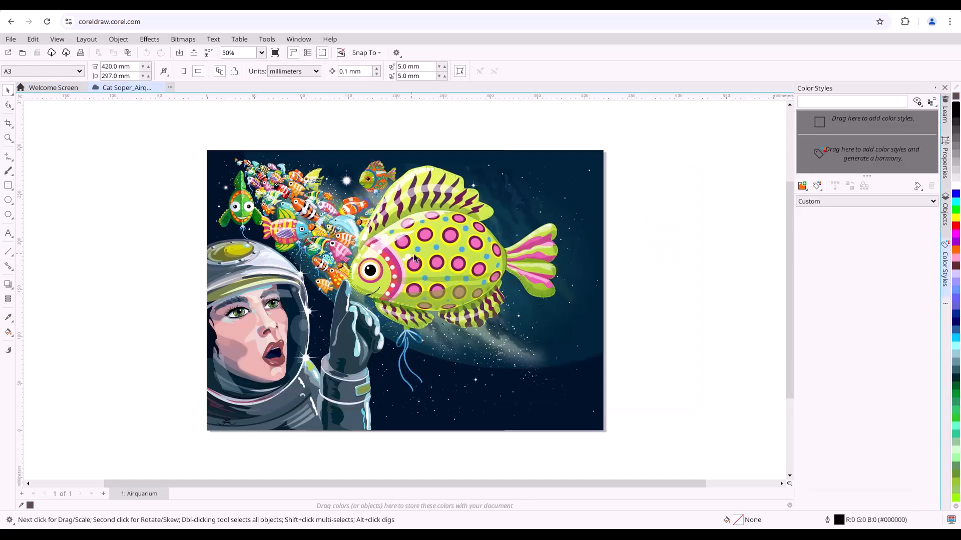
# - Create color styles with harmonies from the large fish group and shift a harmony's colors
pyautogui.moveTo(500, 280); pyautogui.dragTo(821, 155)
pyautogui.click(526, 341)
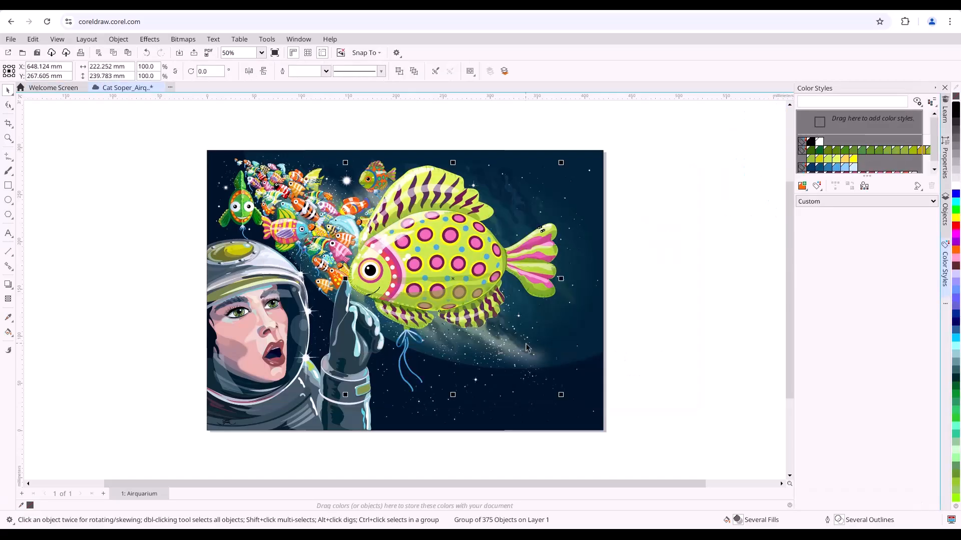
pyautogui.moveTo(909, 380); pyautogui.dragTo(865, 345)
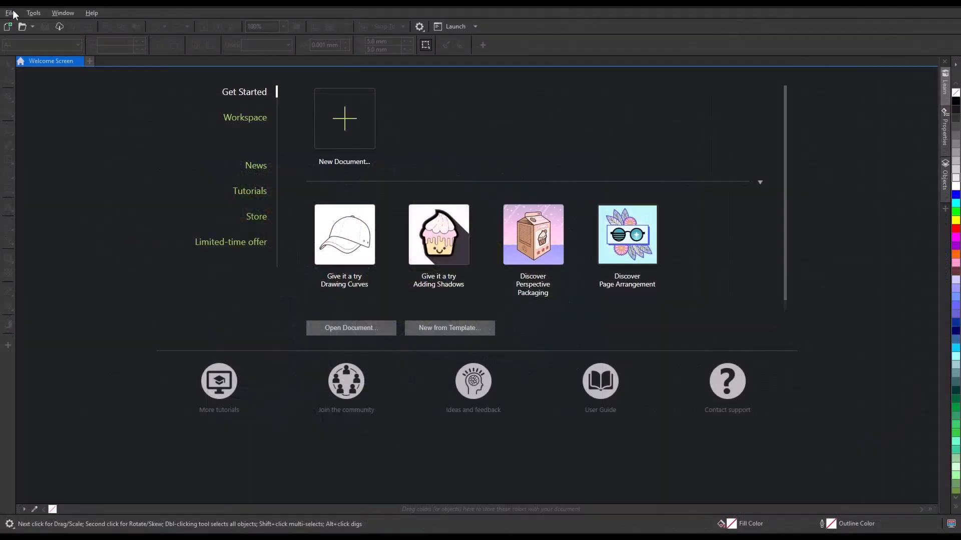
# - In desktop CorelDRAW, open the artwork stored in the cloud
pyautogui.click(11, 13)
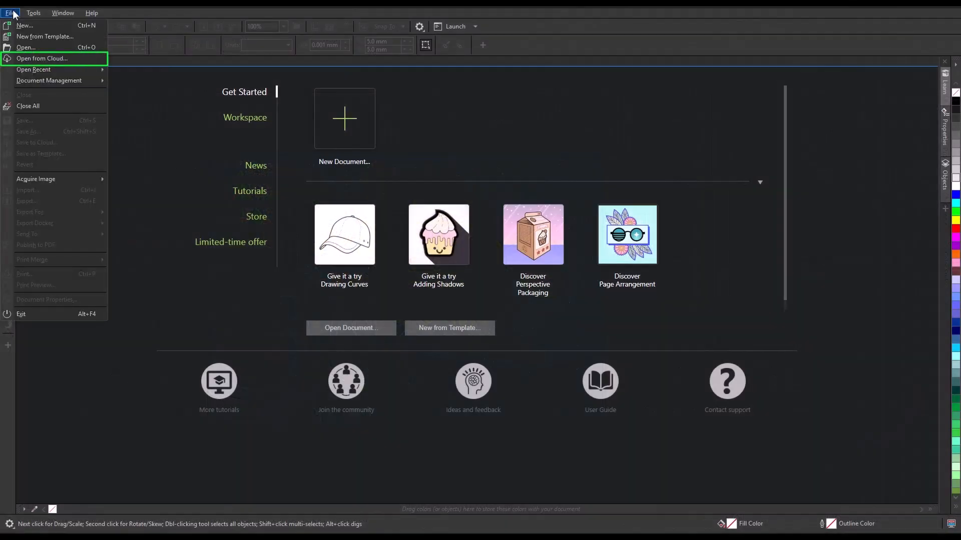
pyautogui.click(73, 58)
pyautogui.click(358, 251)
pyautogui.click(367, 239)
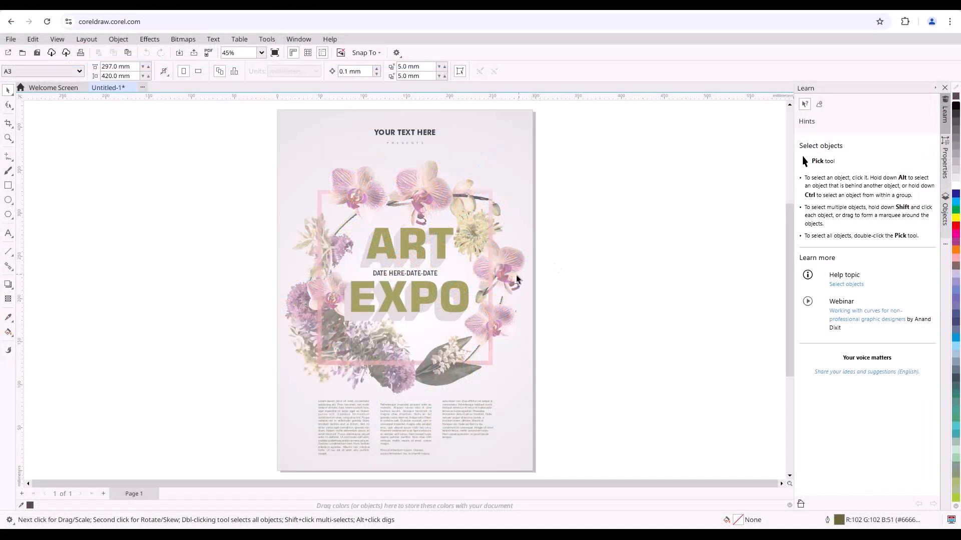
# - Add the Crystalize bitmap effect to the flower wreath image on the Art Expo poster in CorelDRAW Web
pyautogui.scroll(2, 515, 279)
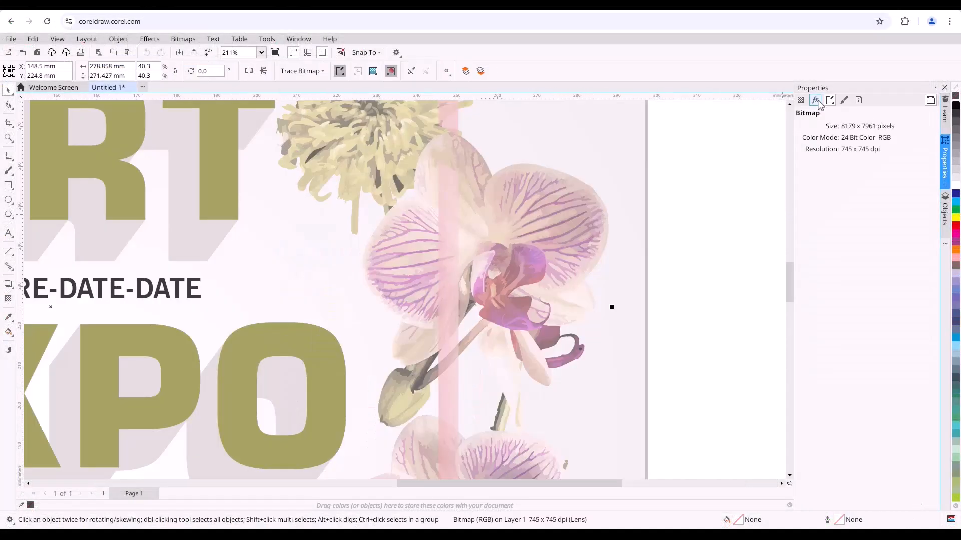
pyautogui.click(816, 100)
pyautogui.click(803, 227)
pyautogui.moveTo(832, 335)
pyautogui.click(751, 341)
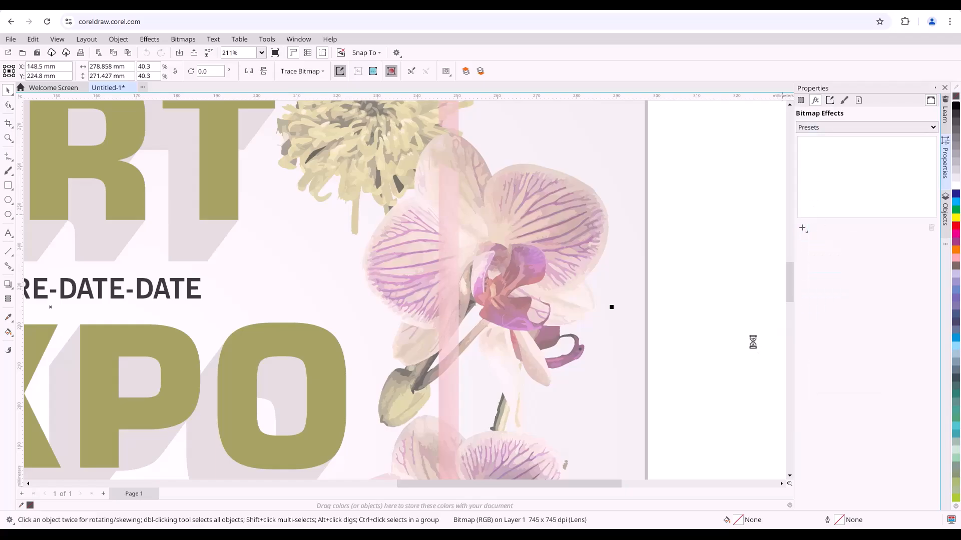
# - Add the Halftone color transform effect to the flower wreath bitmap
pyautogui.click(802, 228)
pyautogui.moveTo(811, 295)
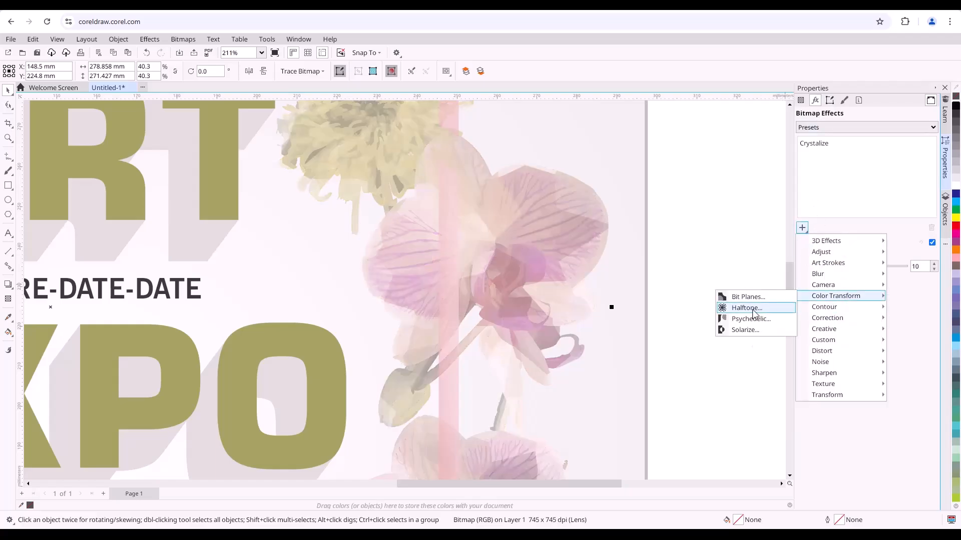
pyautogui.click(751, 308)
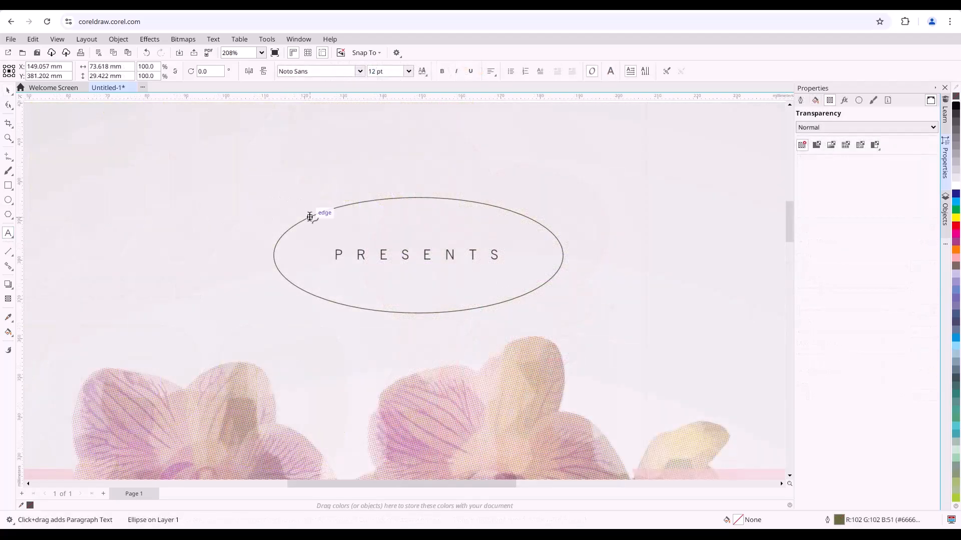
# - Add the text "The Grove Gallery" along the ellipse around PRESENTS and center it above the curve, offset about 4 mm
pyautogui.click(310, 217)
pyautogui.write('The Grove Gallery')
pyautogui.click(8, 91)
pyautogui.moveTo(345, 195); pyautogui.dragTo(457, 229)
# - Set the curved text "The Grove Gallery" to Futura Md BT at 28 pt
pyautogui.doubleClick(556, 208)
pyautogui.hotkey('ctrl', 'a')
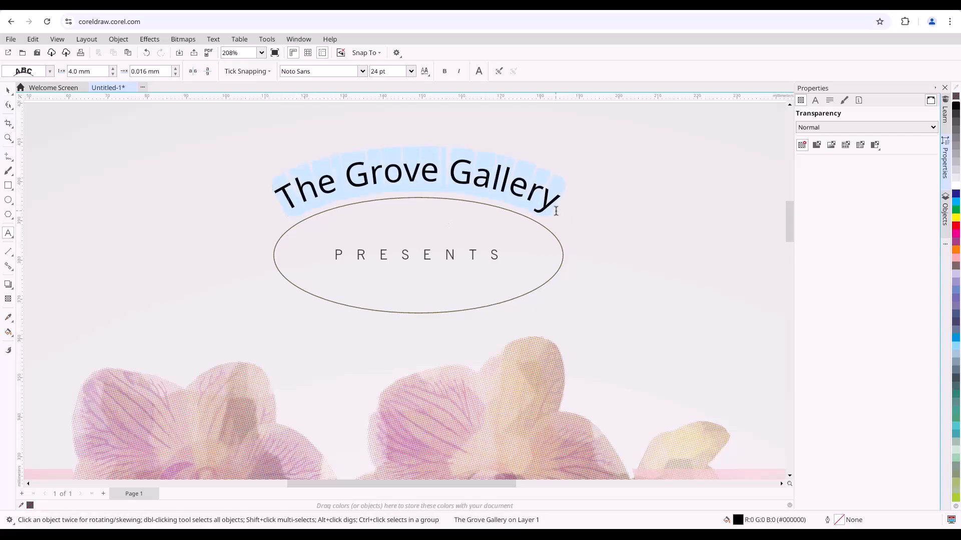
pyautogui.click(363, 72)
pyautogui.moveTo(408, 107); pyautogui.dragTo(408, 125)
pyautogui.click(344, 177)
pyautogui.click(411, 71)
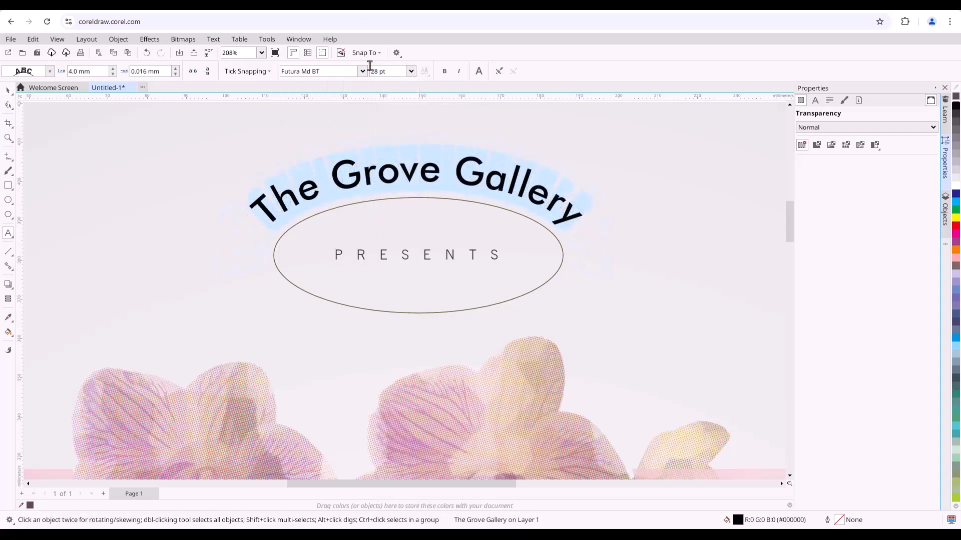
pyautogui.click(261, 54)
pyautogui.click(236, 115)
pyautogui.click(586, 159)
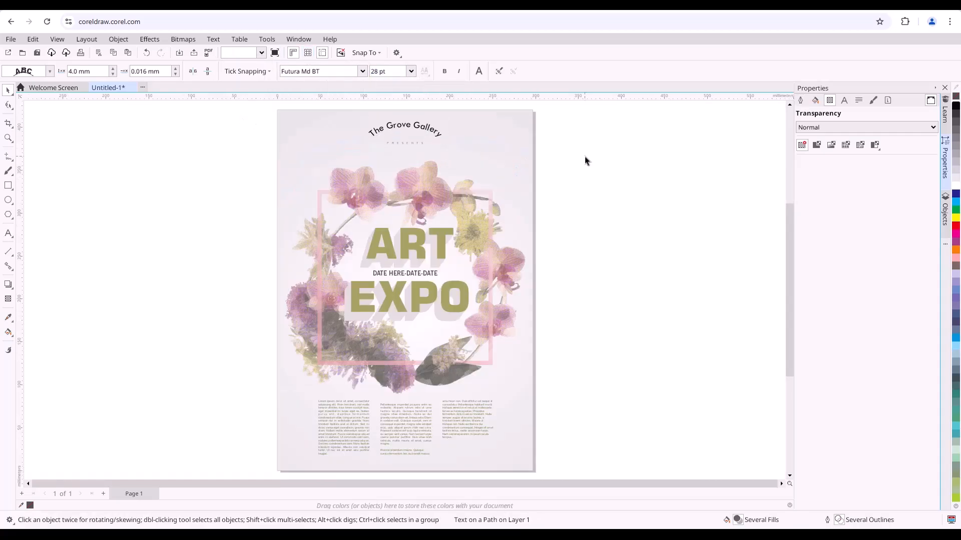
# - Create a document from the square Children's Clothing & Accessories catalog template in CorelDRAW Web
pyautogui.click(12, 40)
pyautogui.click(30, 62)
pyautogui.click(651, 158)
pyautogui.click(650, 246)
pyautogui.moveTo(491, 204); pyautogui.dragTo(494, 257)
pyautogui.click(438, 252)
pyautogui.click(632, 436)
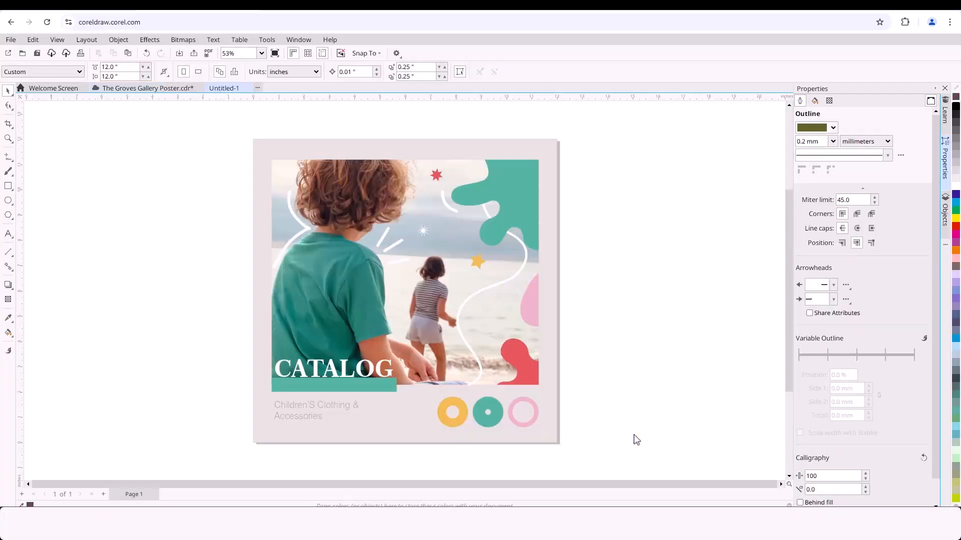
# - Open the export options for the catalog design and show the available file types
pyautogui.click(15, 41)
pyautogui.click(58, 194)
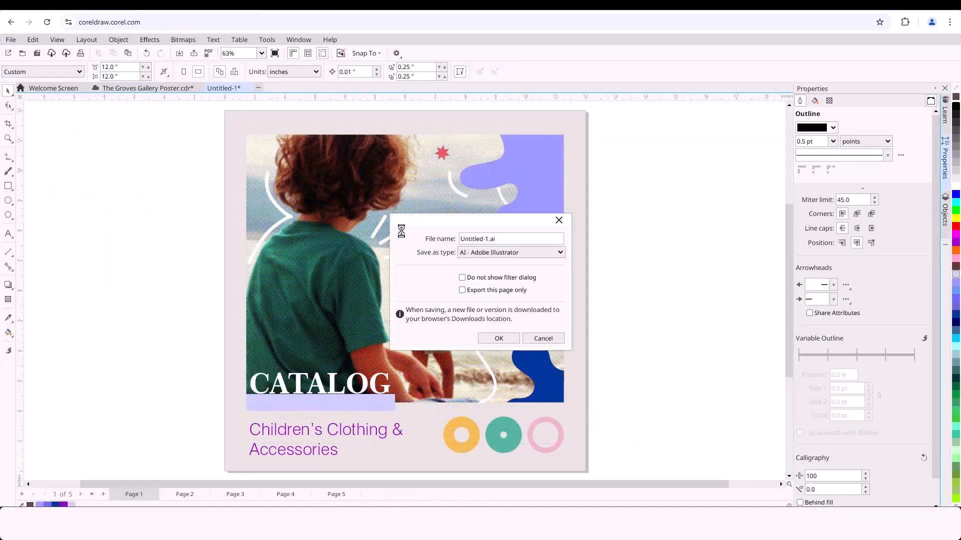
pyautogui.click(561, 254)
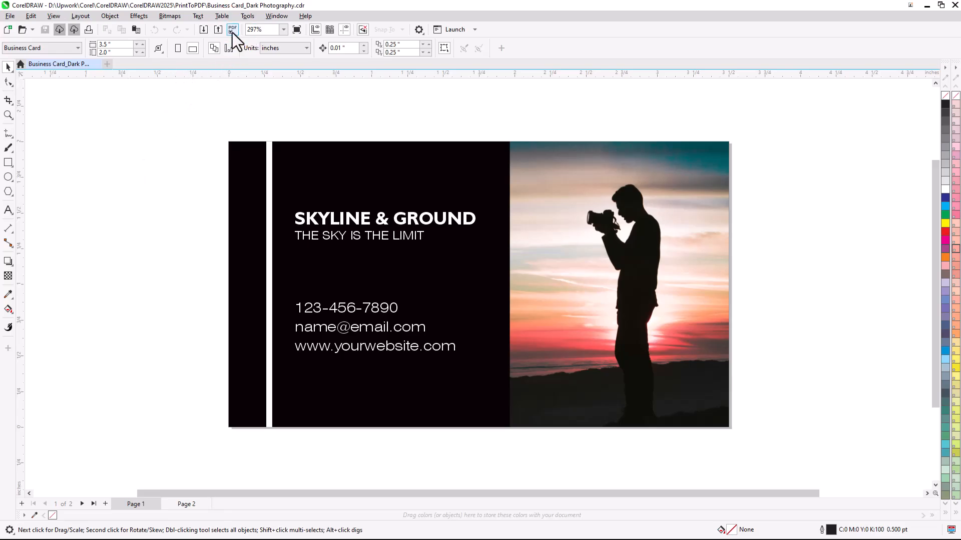
# - Open the print settings for the Skyline & Ground business card in desktop CorelDRAW, choose Corel Print to PDF as printer, and show the PDF options
pyautogui.click(10, 16)
pyautogui.click(60, 265)
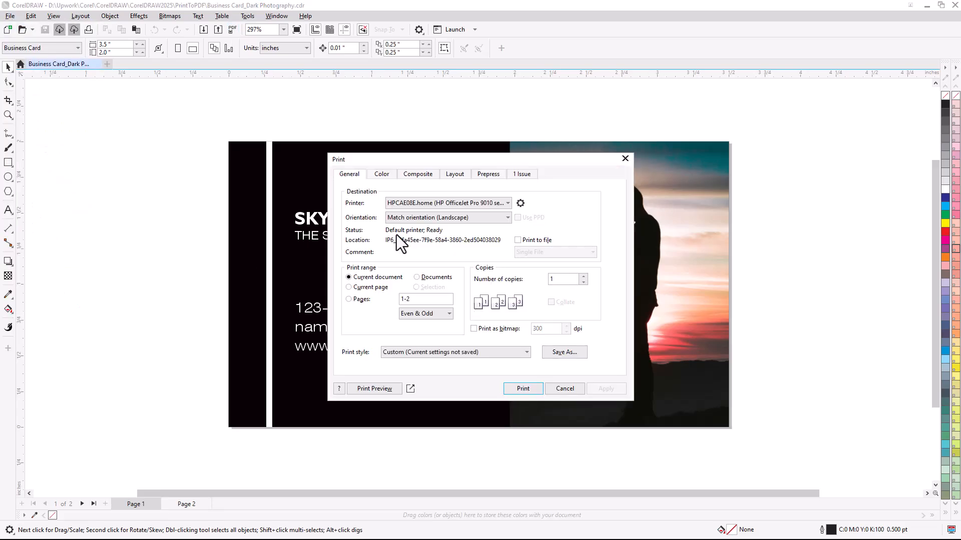
pyautogui.click(507, 203)
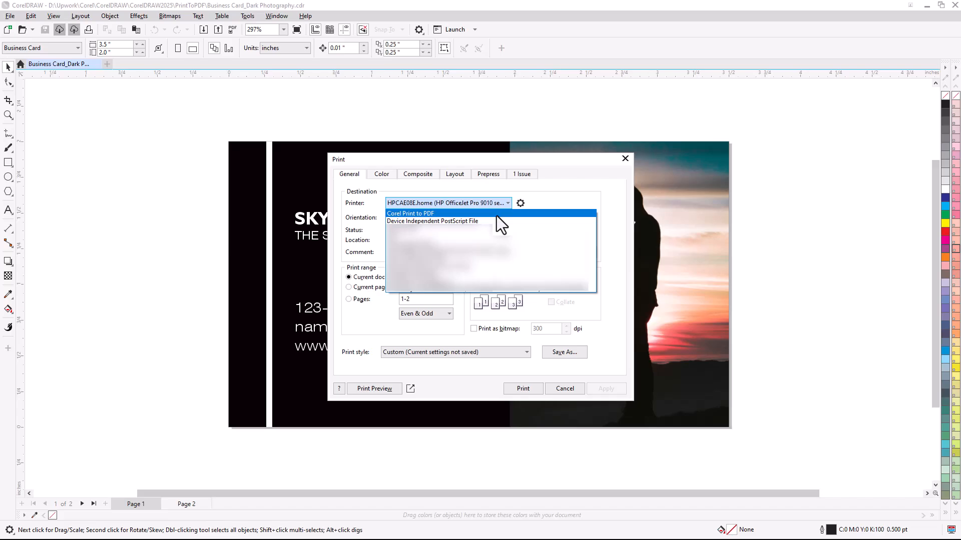
pyautogui.click(497, 216)
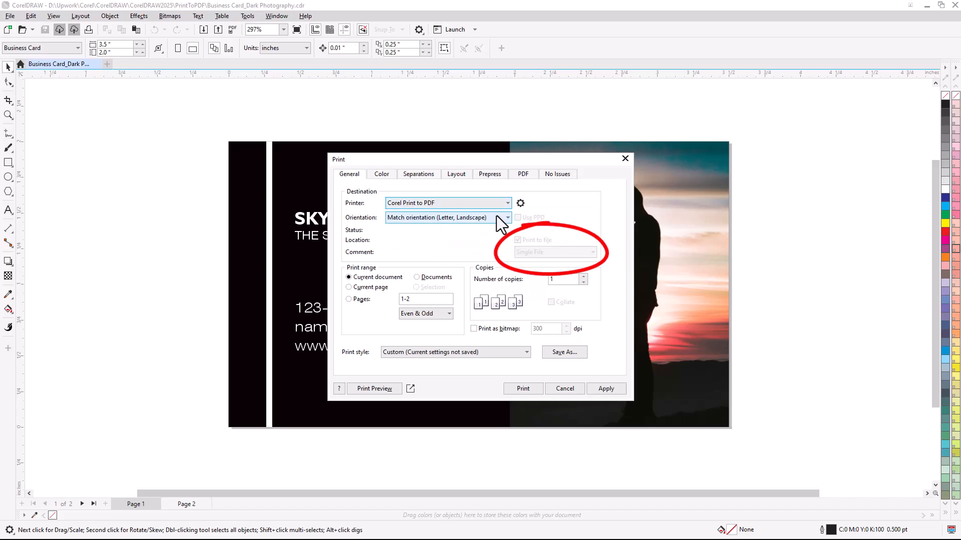
pyautogui.click(526, 178)
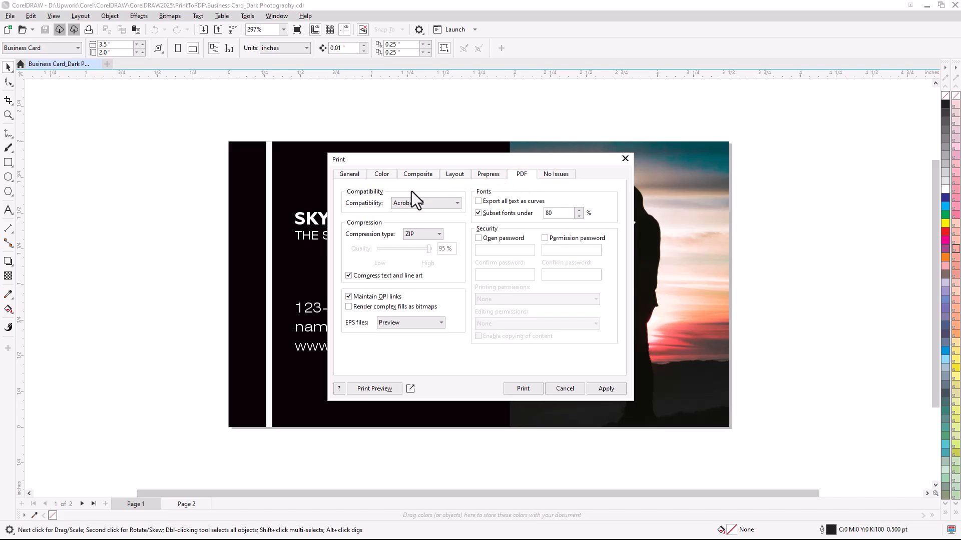
# - Set the print color output to Separations and show the settings for the CMYK plates
pyautogui.click(383, 176)
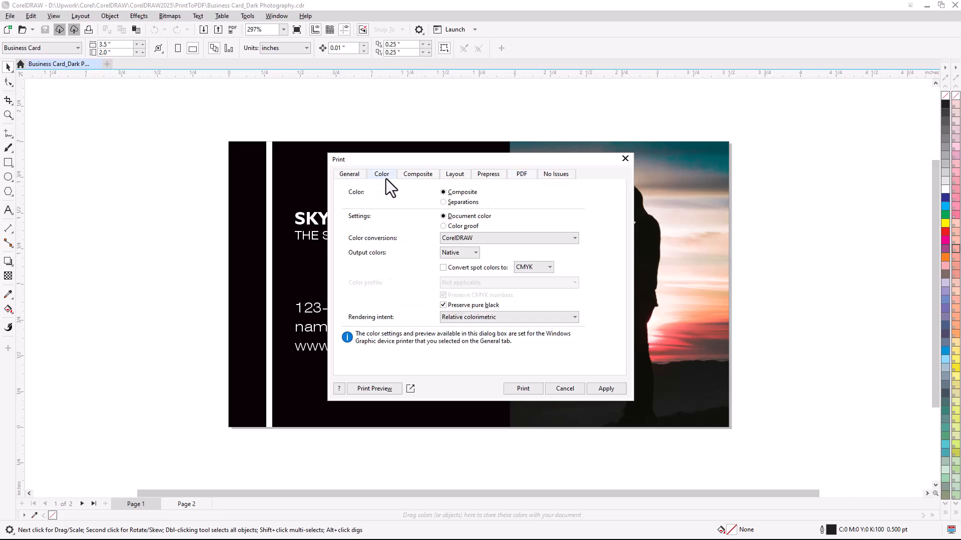
pyautogui.click(443, 202)
pyautogui.click(419, 176)
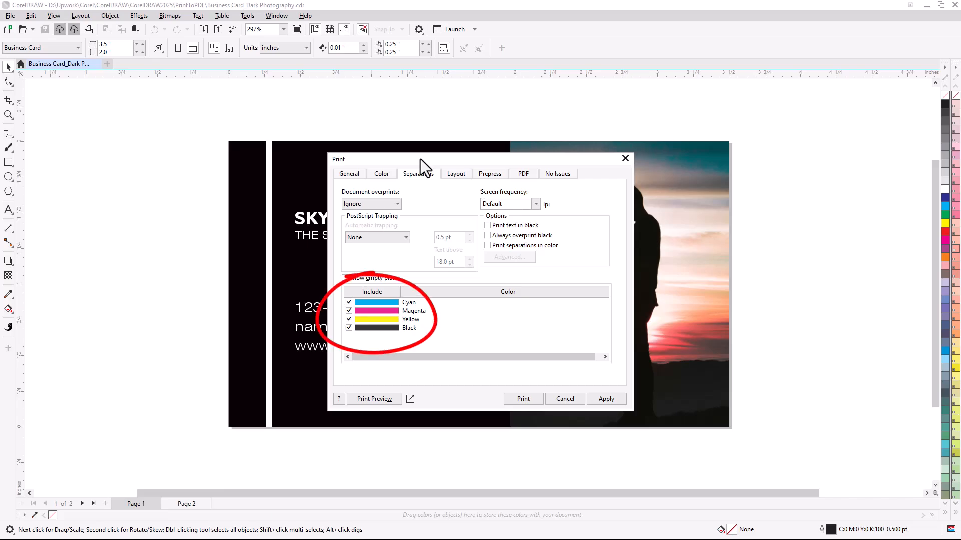
# - Open the print preview and set the imposition layout to 4 x 4 (16-up)
pyautogui.click(383, 399)
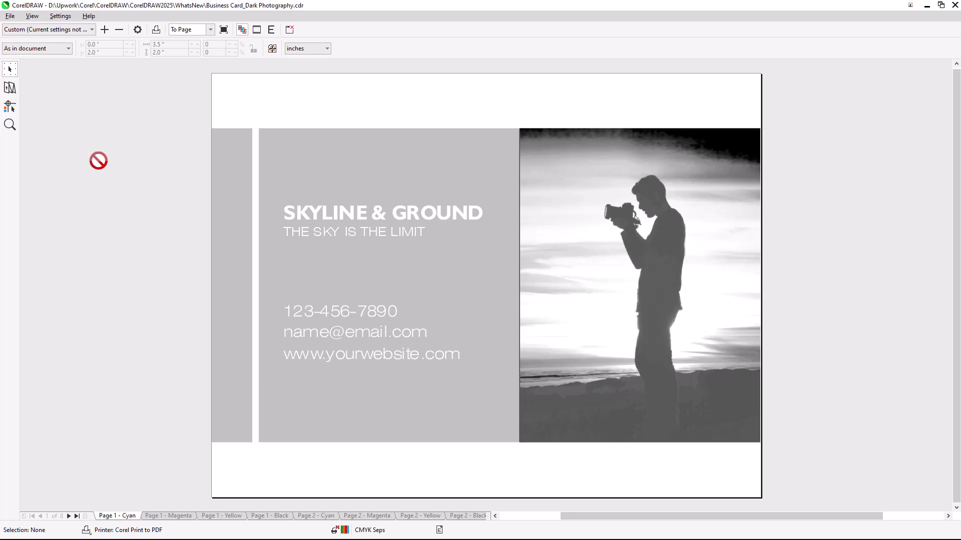
pyautogui.click(10, 88)
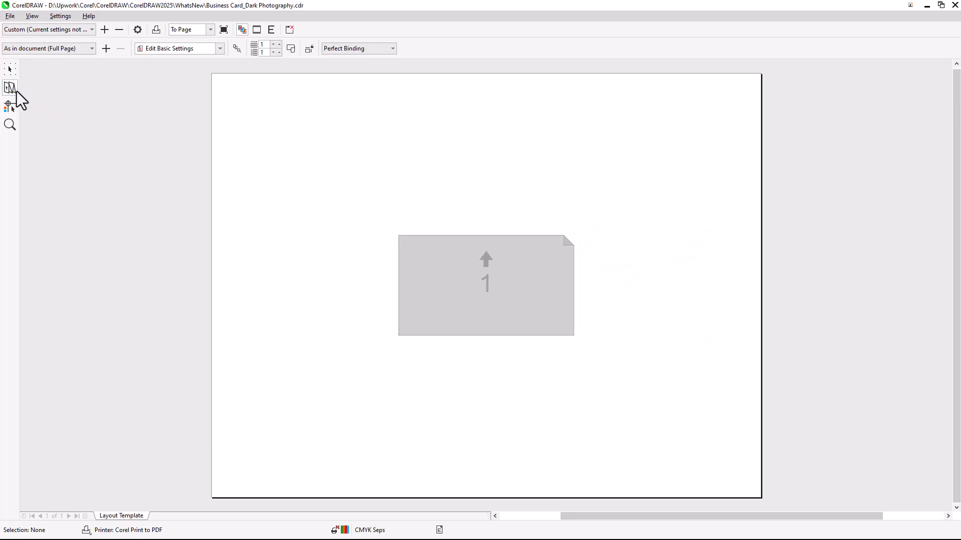
pyautogui.click(89, 52)
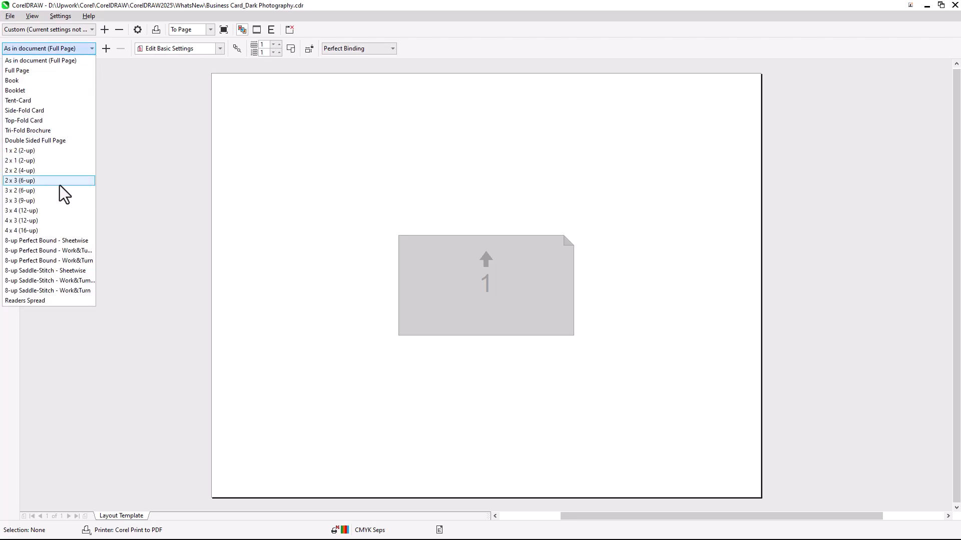
pyautogui.click(56, 232)
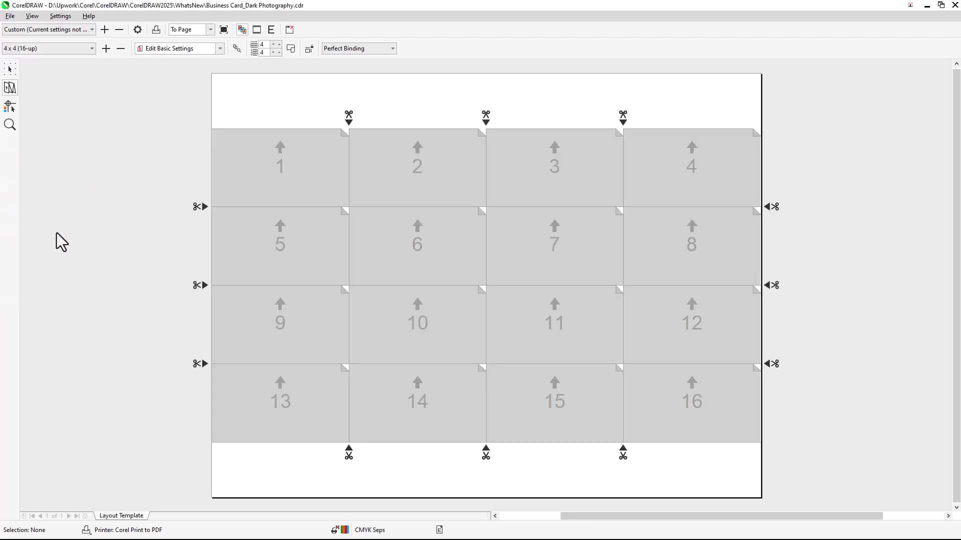
# - Edit the page placements so that page 1 is cloned into every frame of the 16-up layout
pyautogui.click(220, 49)
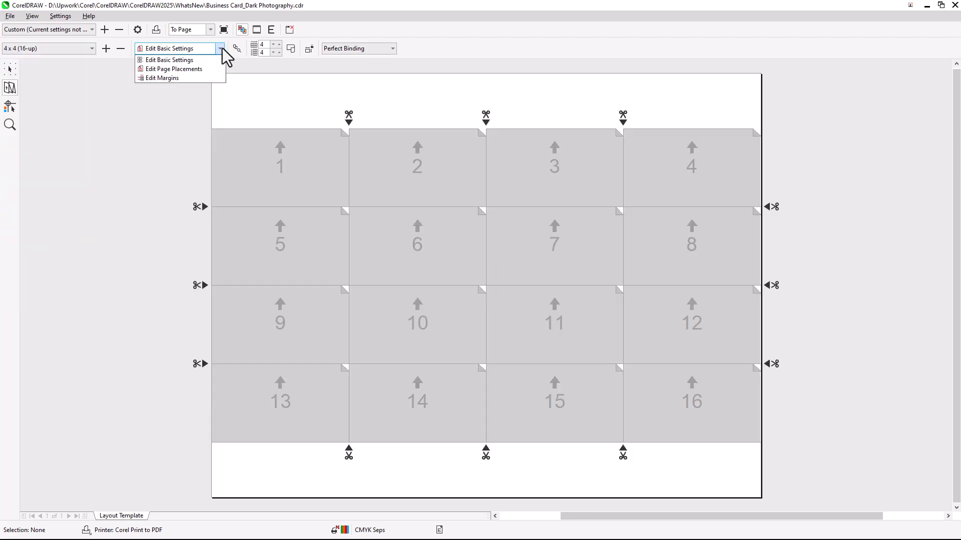
pyautogui.click(208, 70)
pyautogui.click(266, 50)
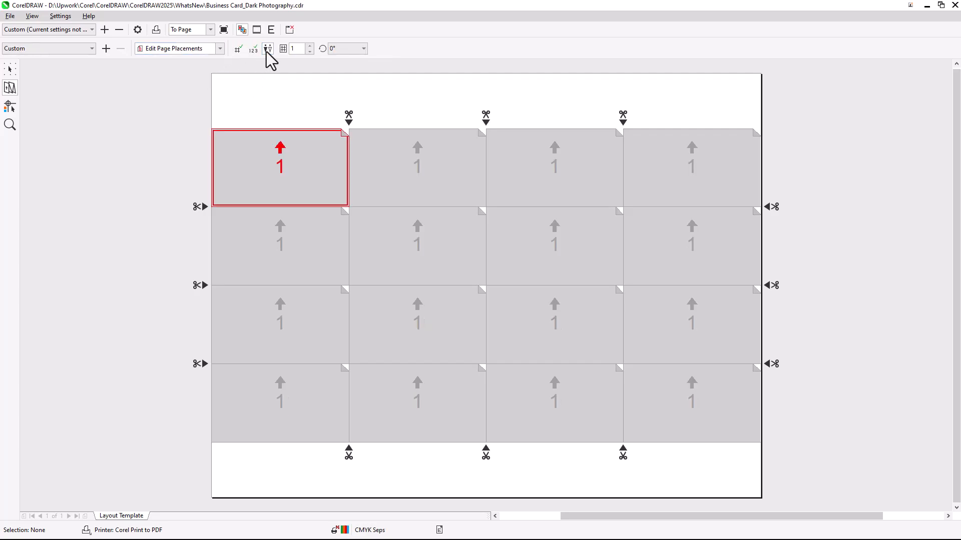
pyautogui.click(220, 49)
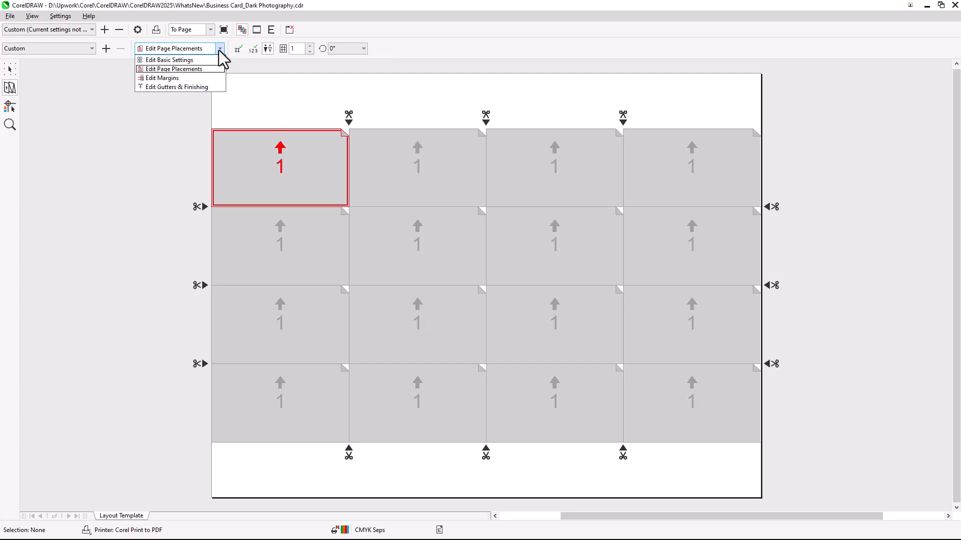
# - Add crop and registration marks, color calibration bars, densitometer scales, page numbers and file information to the printed sheet
pyautogui.click(9, 107)
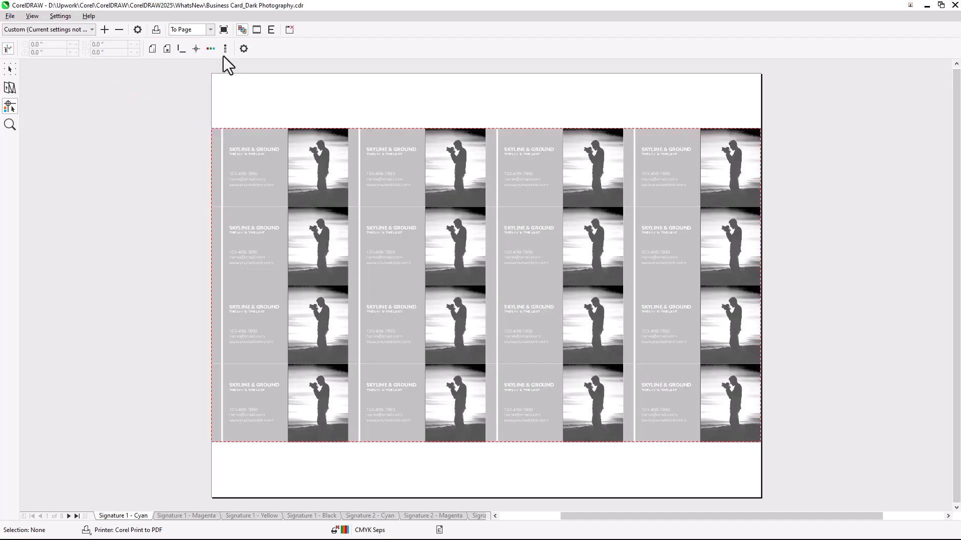
pyautogui.click(211, 48)
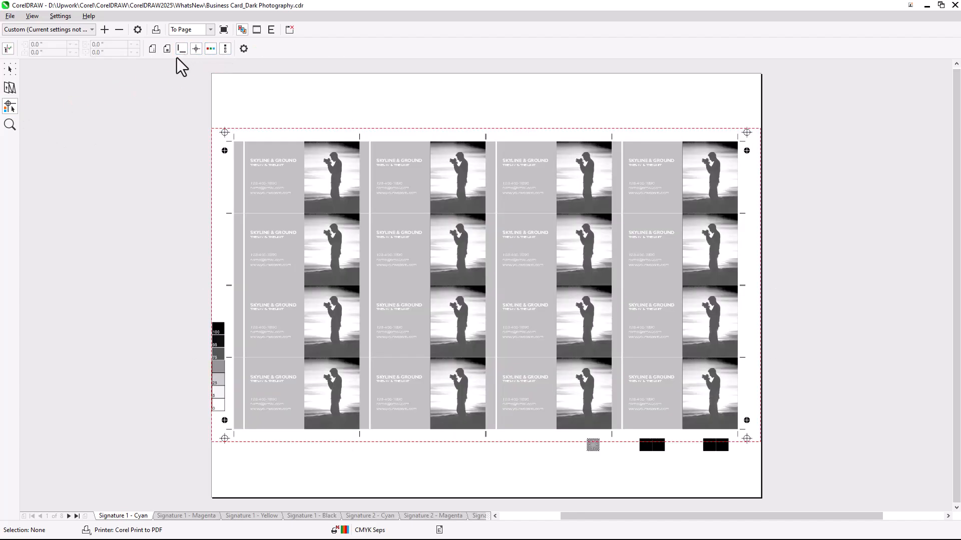
pyautogui.click(168, 52)
pyautogui.click(153, 52)
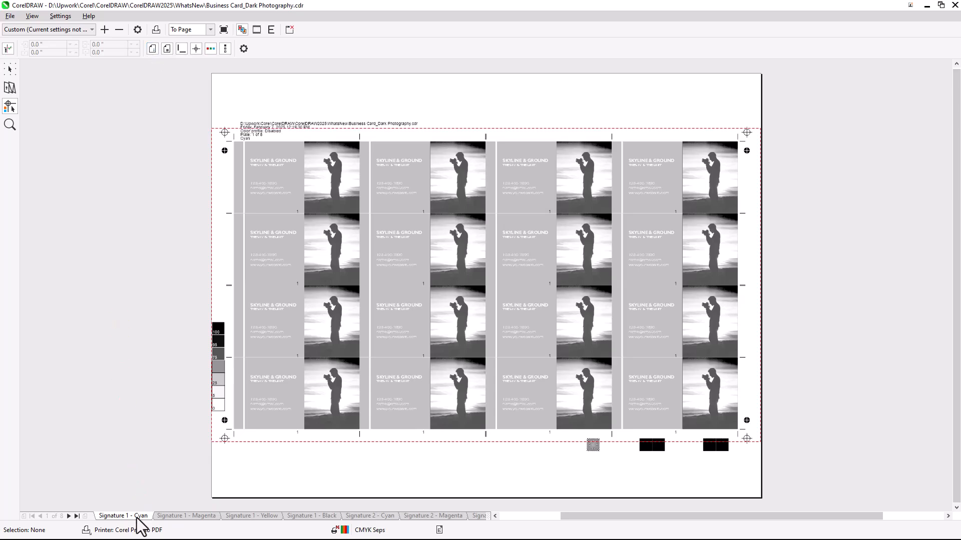
# - Check the Magenta and Yellow plates of signature 1 and print the separations to a PDF file
pyautogui.click(191, 516)
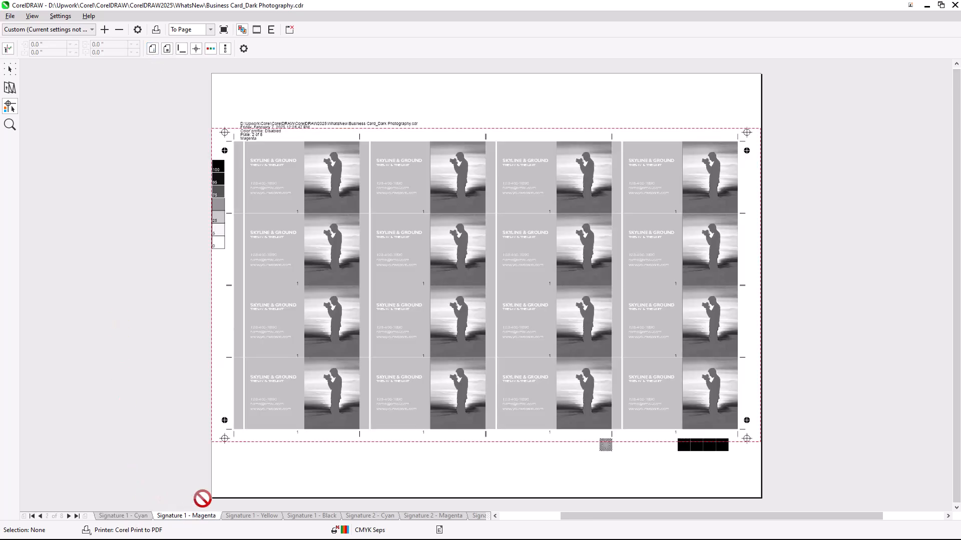
pyautogui.click(253, 516)
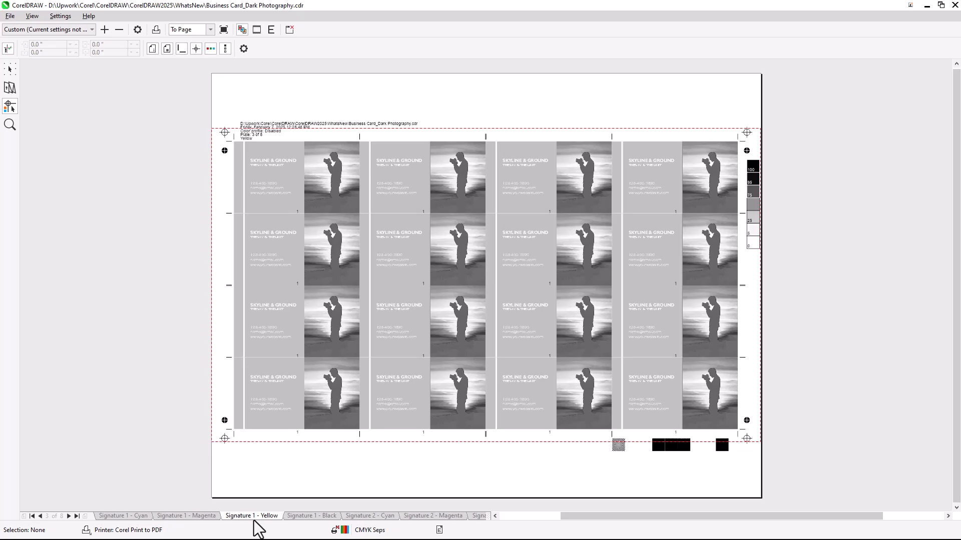
pyautogui.click(155, 31)
pyautogui.click(533, 387)
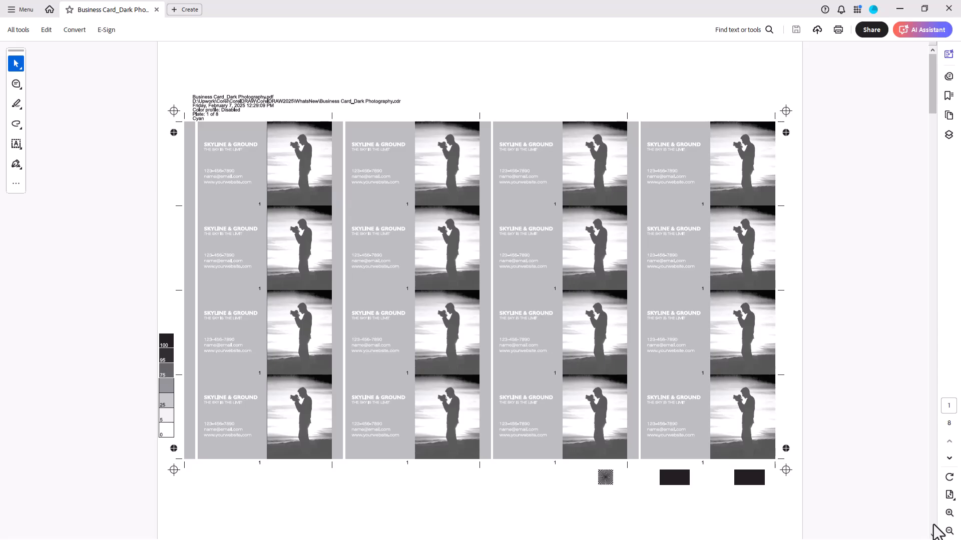
# - Switch to Adobe Acrobat and examine the separation plates of both card sides in the business card PDF
pyautogui.scroll(-1, 935, 532)
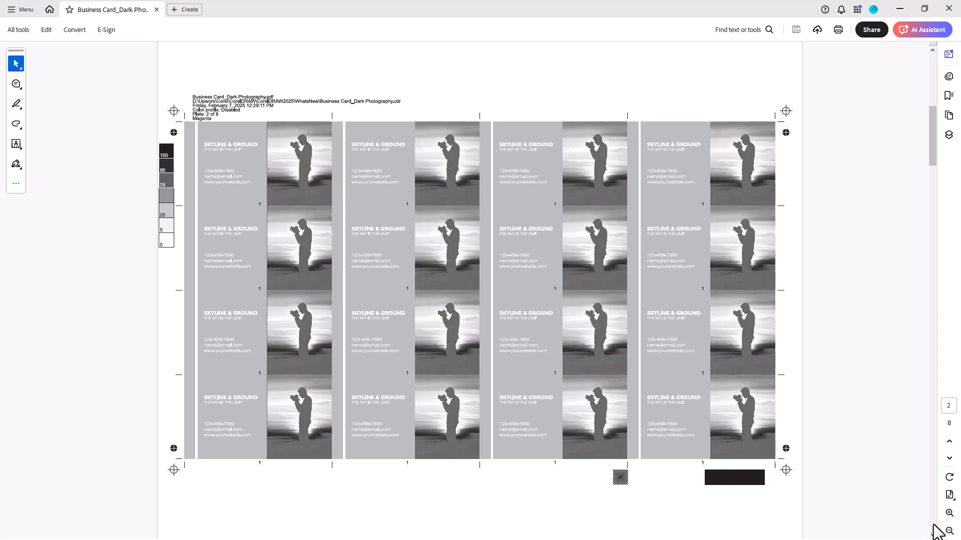
pyautogui.scroll(-1, 935, 526)
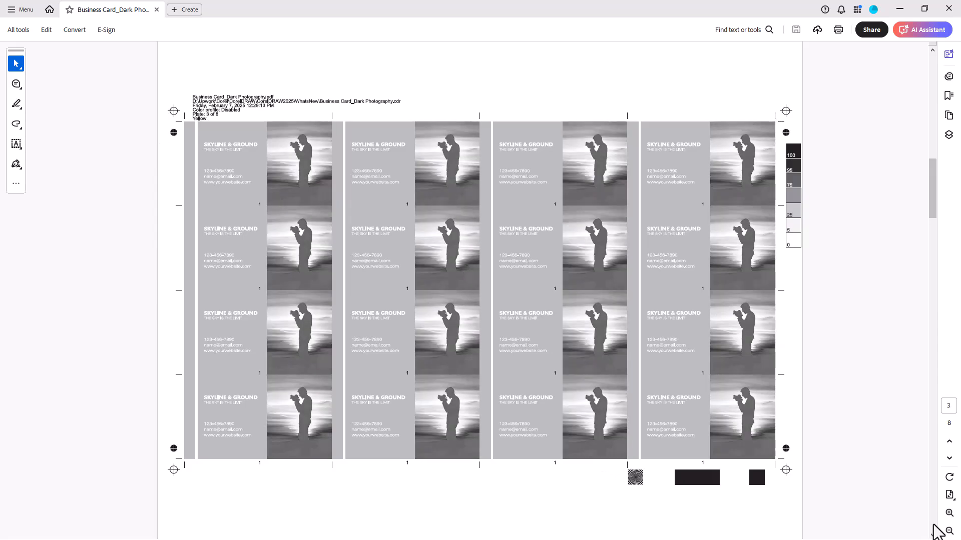
pyautogui.scroll(-1, 934, 526)
pyautogui.scroll(-1, 936, 532)
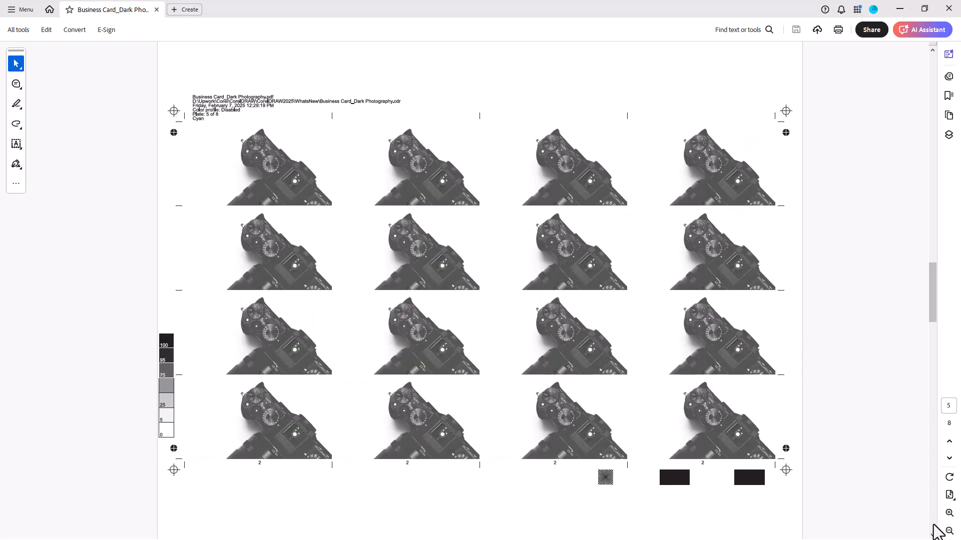
pyautogui.scroll(-1, 936, 532)
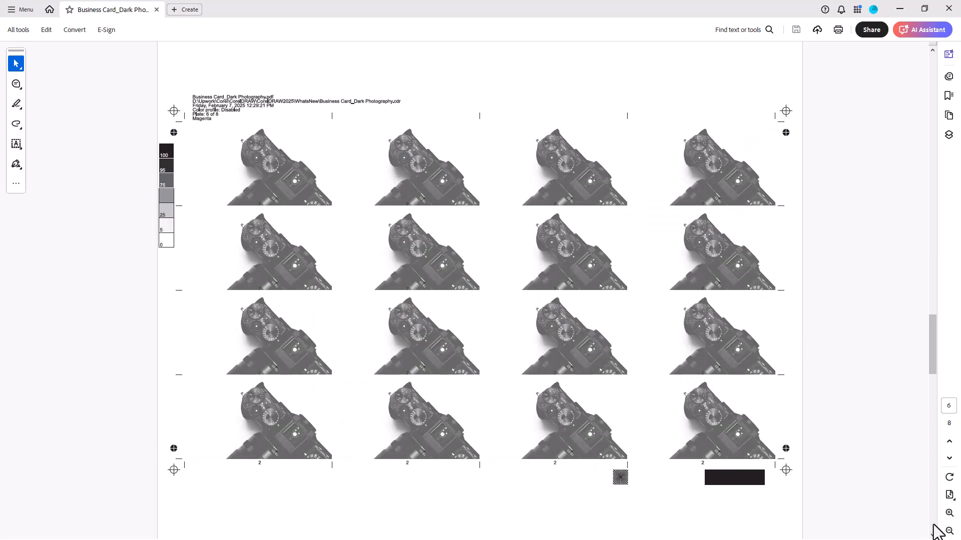
pyautogui.scroll(-1, 937, 531)
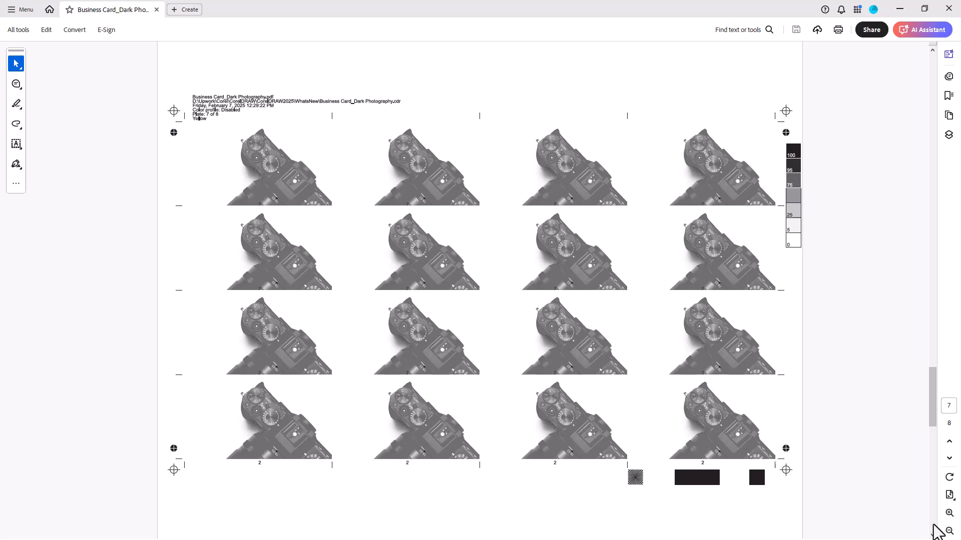
pyautogui.scroll(-1, 934, 527)
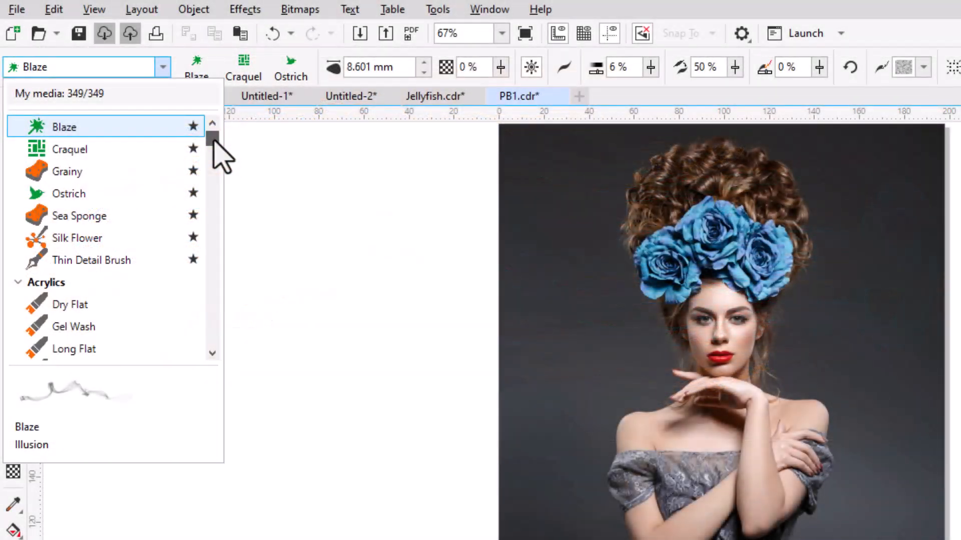
# - Paint a Grainy brushstroke across the woman's forehead and color it brown (#5C432F)
pyautogui.moveTo(212, 139); pyautogui.dragTo(211, 174)
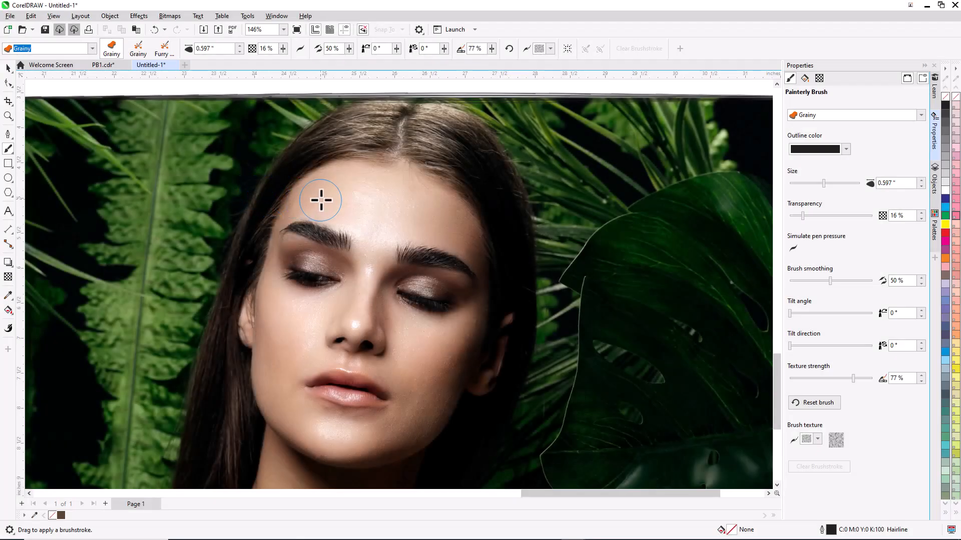
pyautogui.moveTo(321, 200)
pyautogui.mouseDown()
pyautogui.moveTo(323, 190)
pyautogui.moveTo(317, 197)
pyautogui.moveTo(395, 204)
pyautogui.moveTo(446, 223)
pyautogui.mouseUp()
pyautogui.click(62, 516)
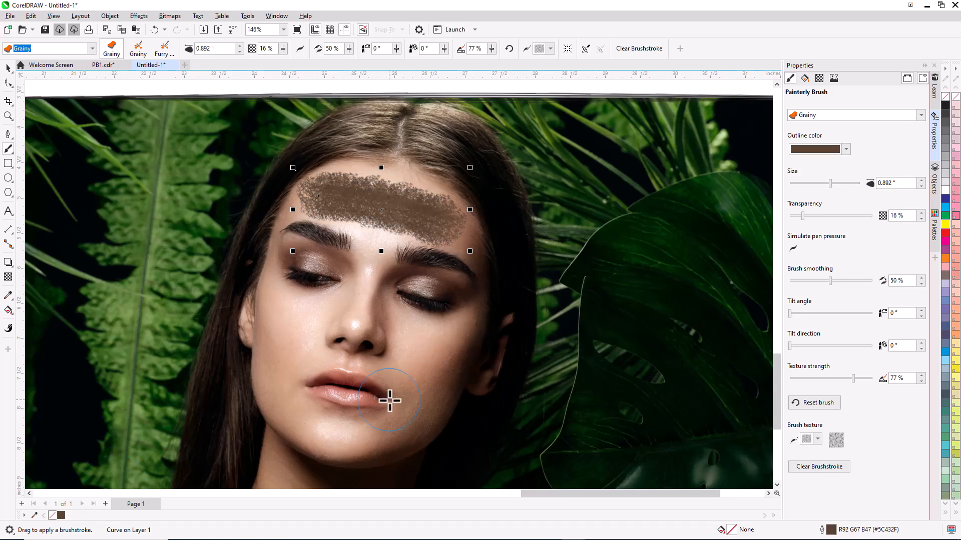
# - Undo a trial brushstroke down the woman's cheek and paint over the forehead with the Grainy brush
pyautogui.click(286, 187)
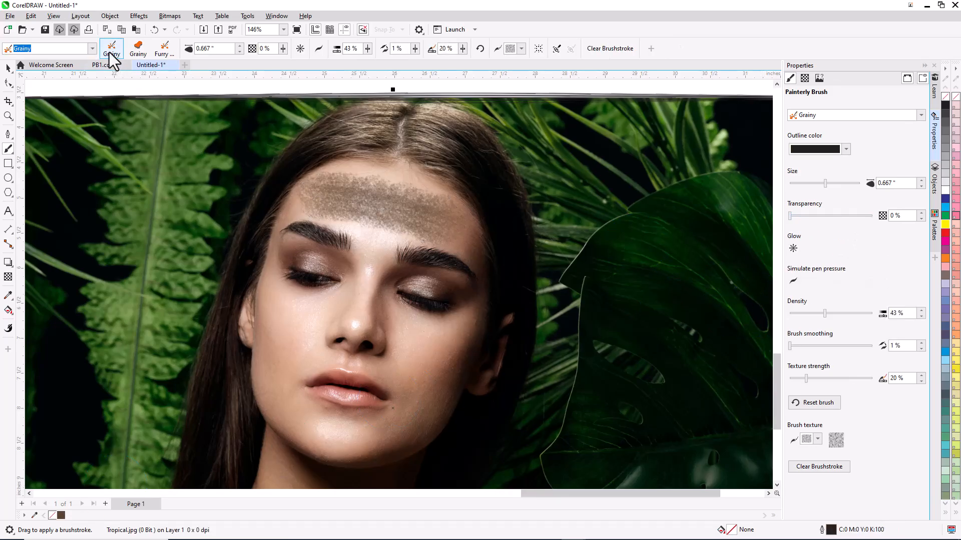
pyautogui.moveTo(280, 295)
pyautogui.mouseDown()
pyautogui.moveTo(287, 331)
pyautogui.moveTo(267, 354)
pyautogui.moveTo(266, 384)
pyautogui.moveTo(281, 398)
pyautogui.mouseUp()
pyautogui.hotkey('ctrl', 'z')
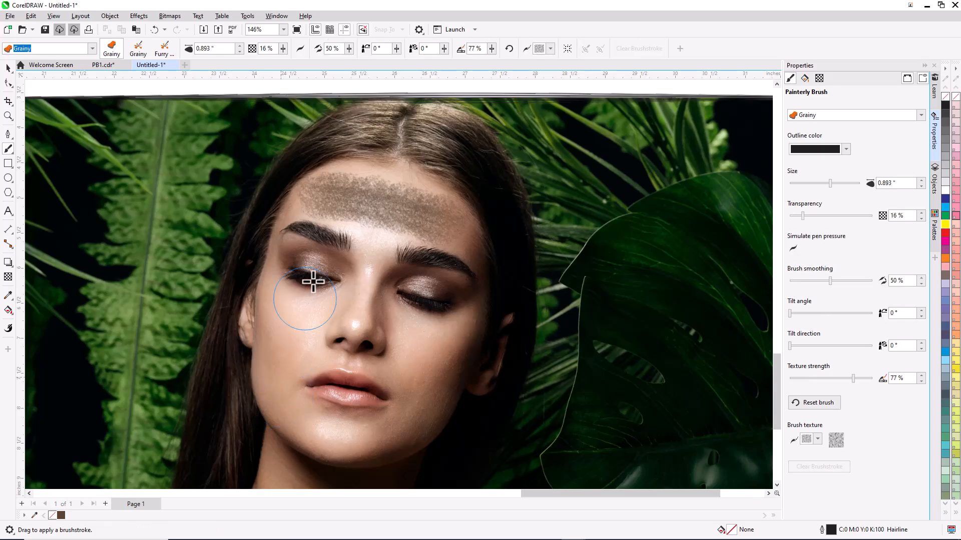
pyautogui.moveTo(374, 202); pyautogui.dragTo(403, 206)
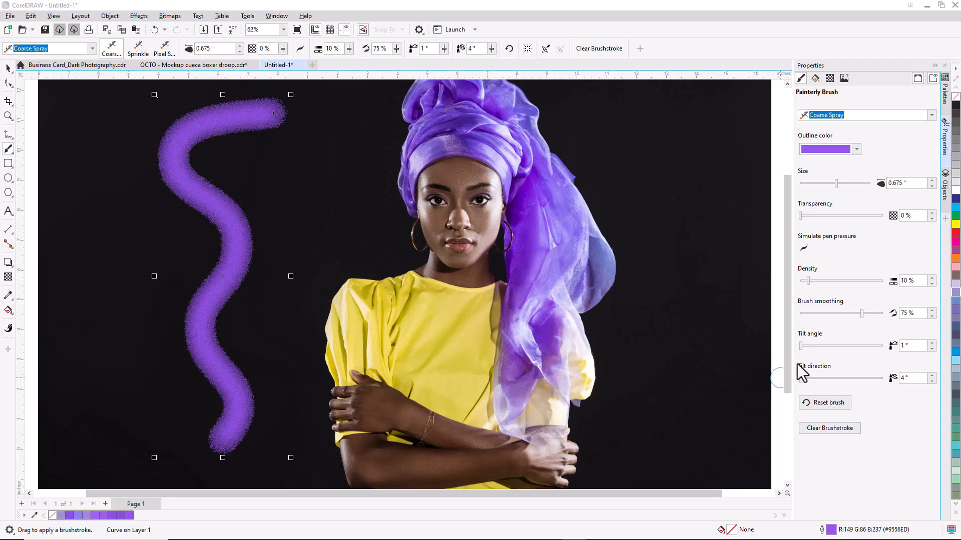
# - Increase the tilt angle and tilt direction of the purple Coarse Spray brushstroke
pyautogui.moveTo(809, 347); pyautogui.dragTo(840, 347)
pyautogui.moveTo(808, 379); pyautogui.dragTo(829, 380)
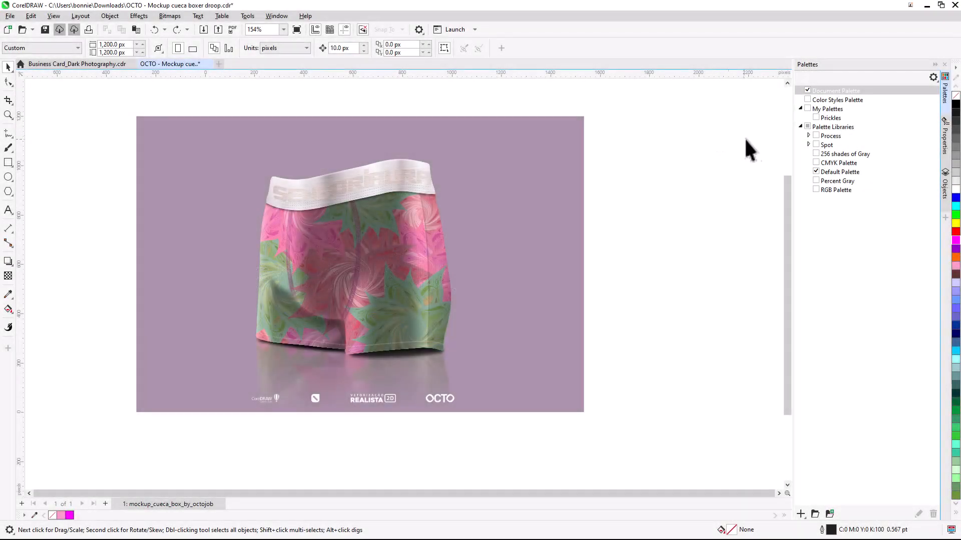
# - Expand the Process palette library to list the PANTONE+ color palettes
pyautogui.click(808, 136)
pyautogui.click(817, 154)
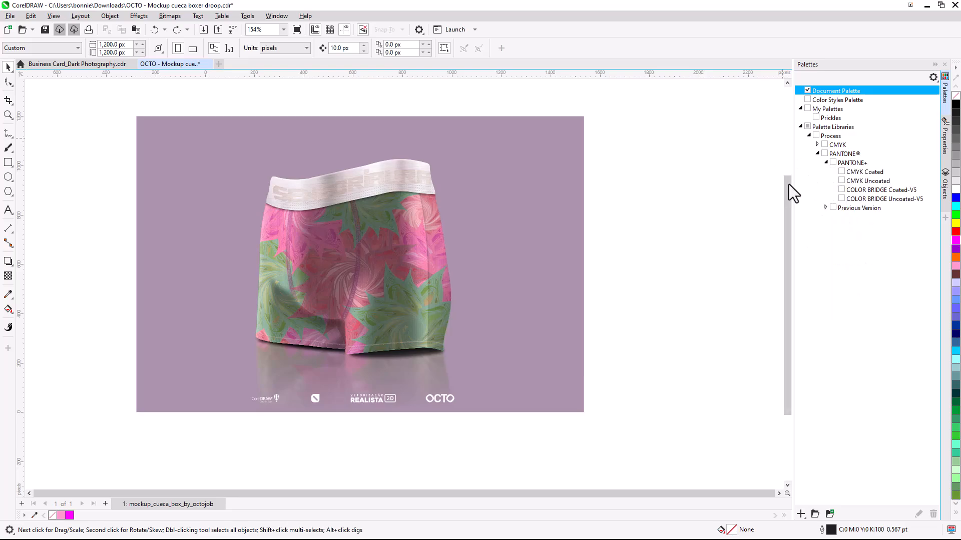
# - Enable the CMYK Coated and COLOR BRIDGE Coated-V5 palettes in the Process PANTONE+ library
pyautogui.click(841, 172)
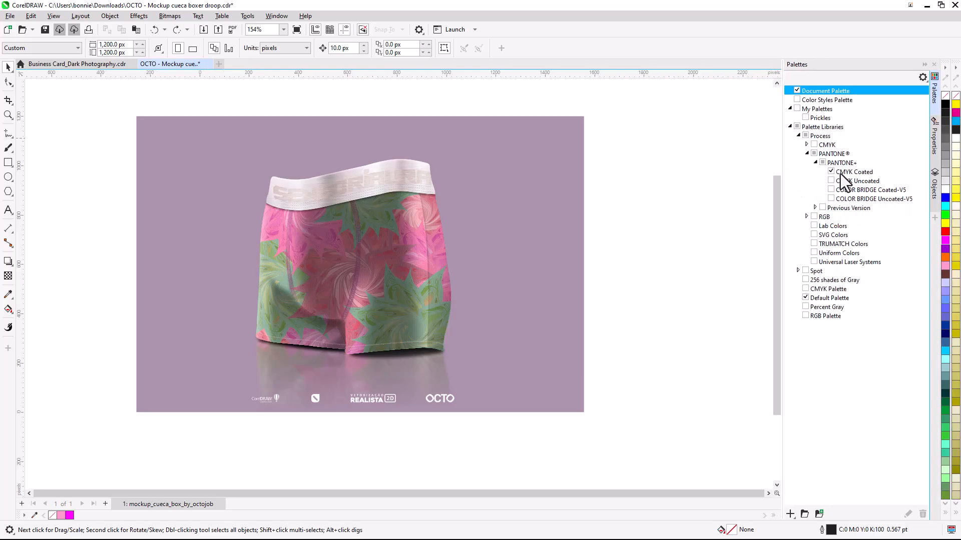
pyautogui.click(833, 189)
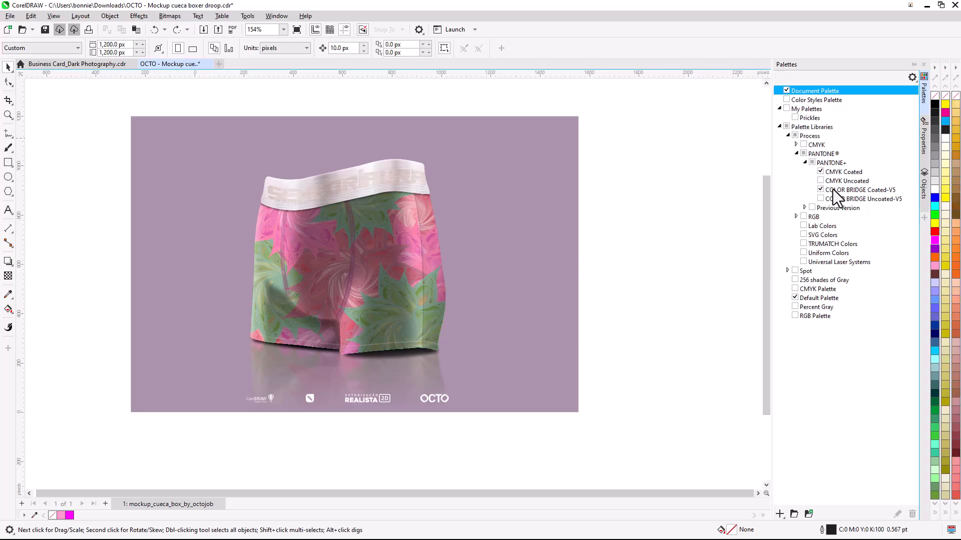
# - Expand the Spot PANTONE+ library and enable the Extended Gamut Coated, Pastels_Neons Uncoated and Solid Coated-V5 palettes
pyautogui.click(788, 270)
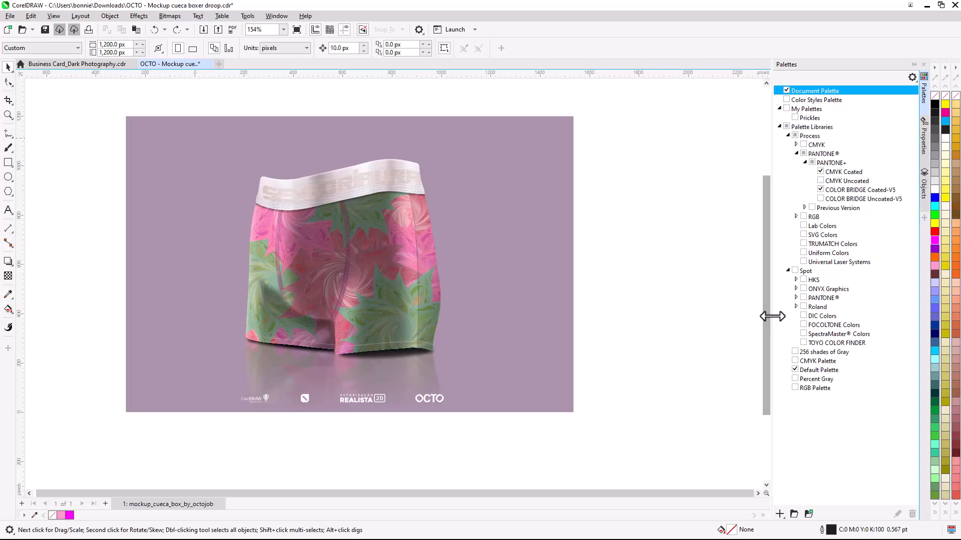
pyautogui.click(796, 299)
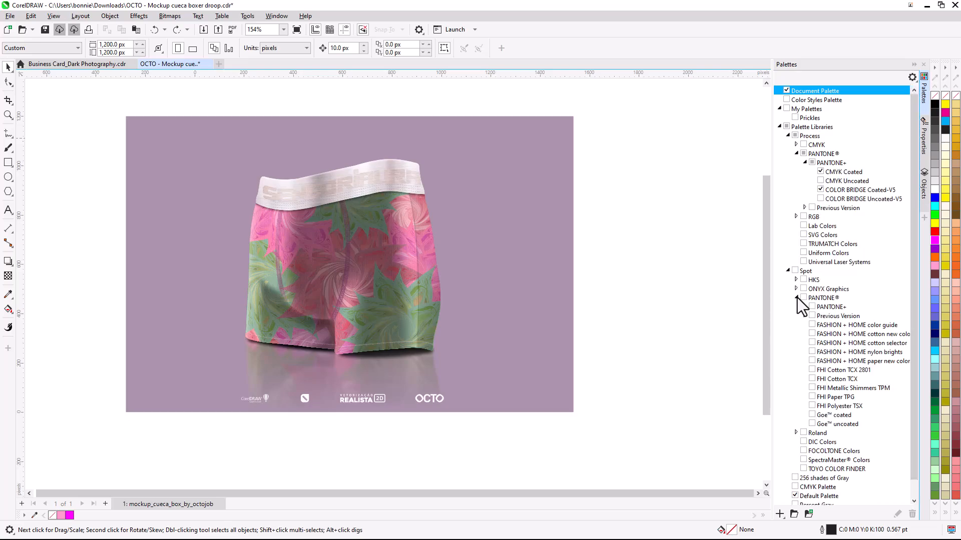
pyautogui.click(804, 306)
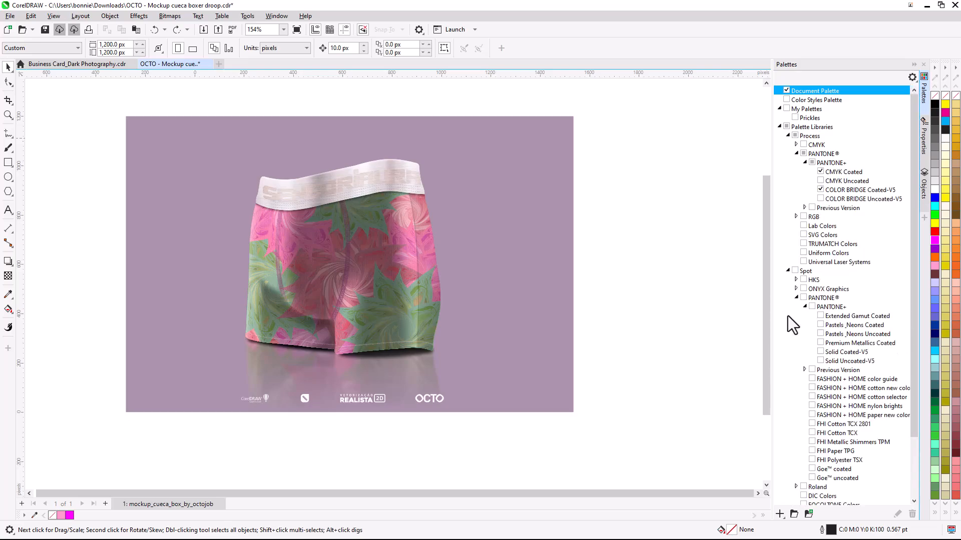
pyautogui.click(821, 316)
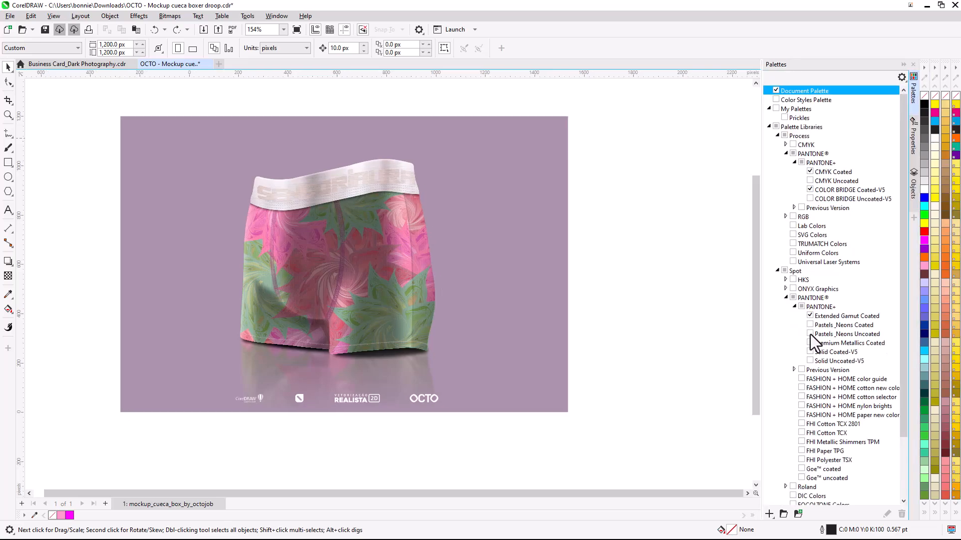
pyautogui.click(810, 334)
pyautogui.click(801, 352)
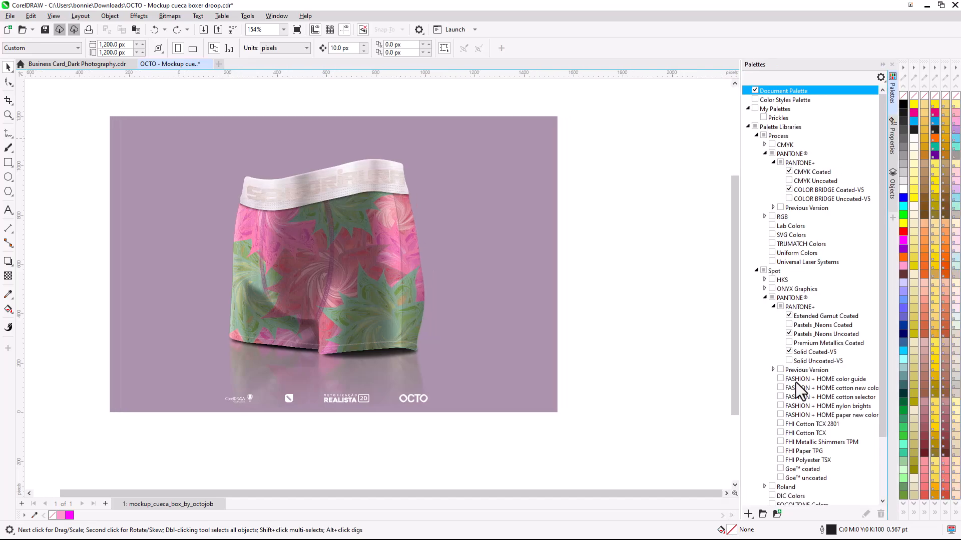
# - Enable the spot PANTONE palettes for FASHION + HOME cotton new colors, FASHION + HOME nylon brights and FHI Cotton TCX 2801
pyautogui.click(782, 387)
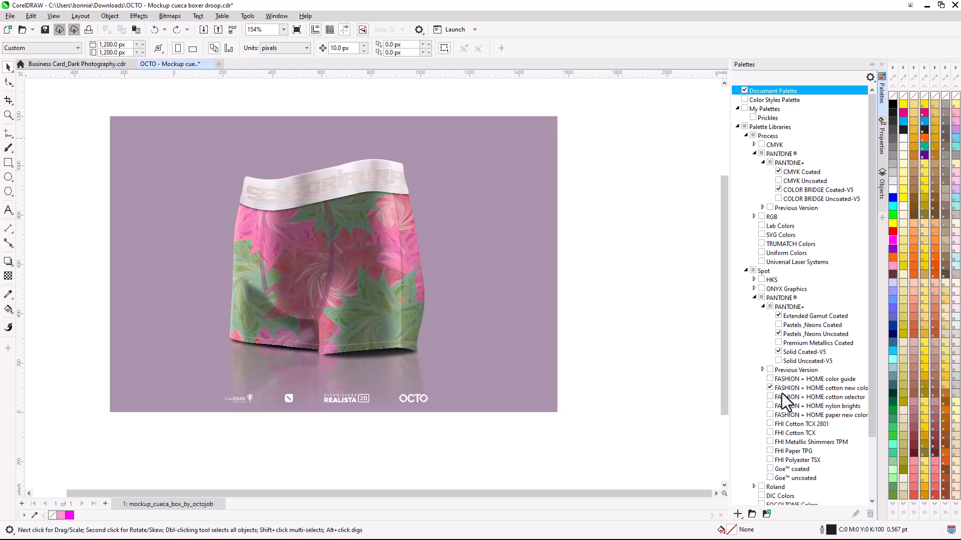
pyautogui.click(769, 406)
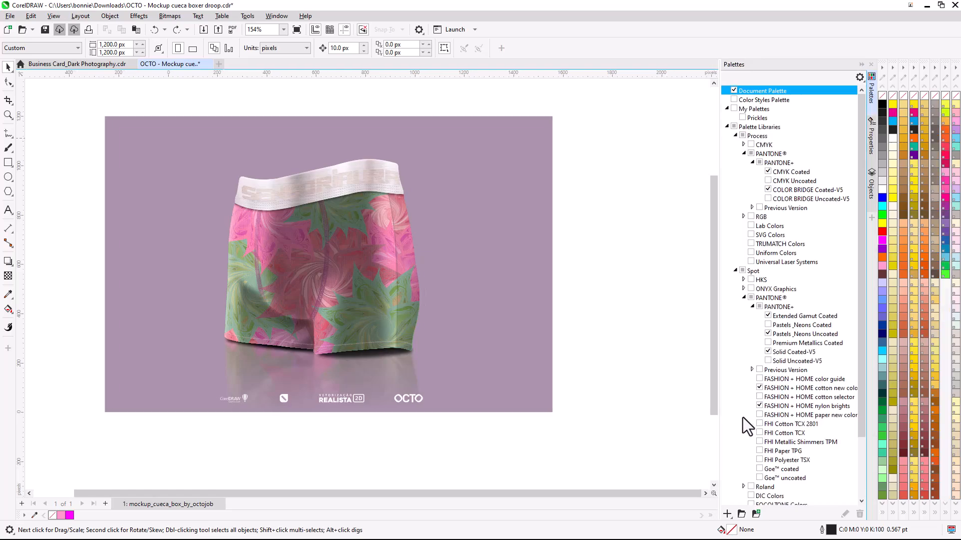
pyautogui.click(759, 425)
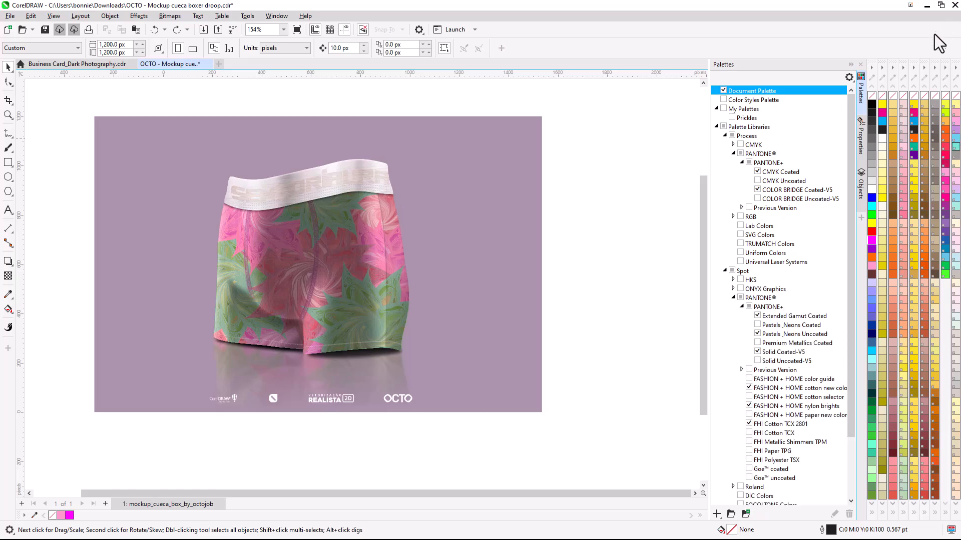
# - Undock an open color palette and move it as a floating palette over the drawing area
pyautogui.moveTo(904, 62); pyautogui.dragTo(725, 140)
pyautogui.moveTo(656, 68)
pyautogui.mouseDown()
pyautogui.moveTo(643, 392)
pyautogui.moveTo(616, 227)
pyautogui.mouseUp()
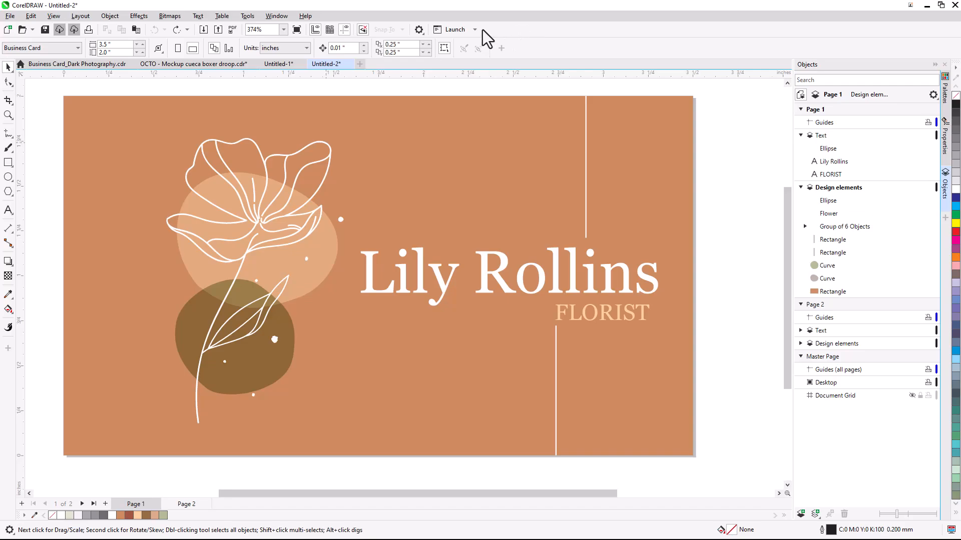
# - Open Corel Font Manager, list the online Google Fonts and bring up the available actions for the Aclonica font
pyautogui.click(469, 30)
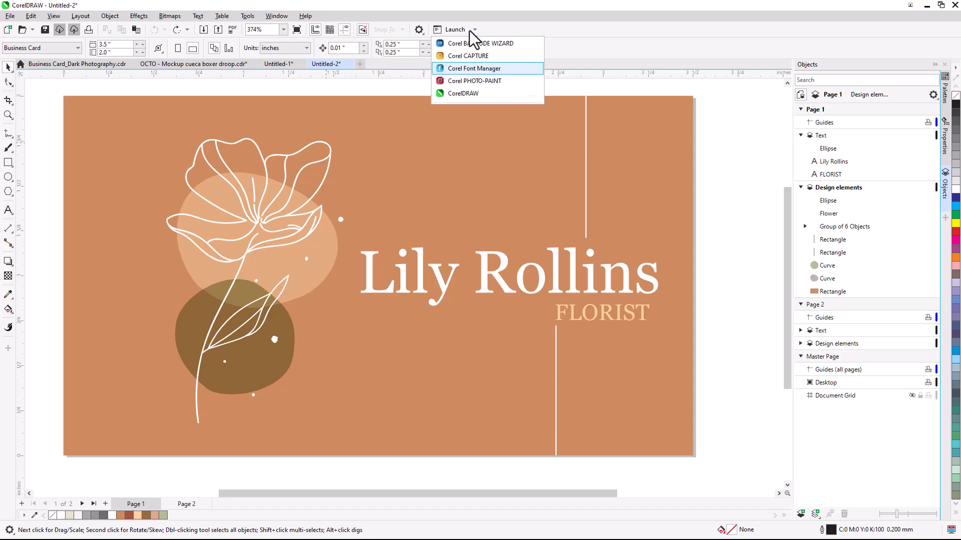
pyautogui.click(503, 70)
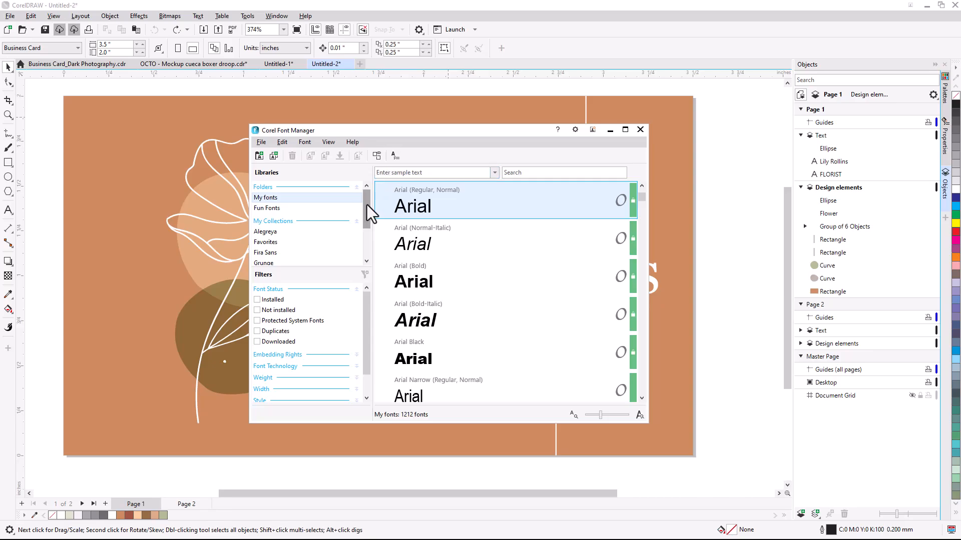
pyautogui.scroll(-2, 368, 239)
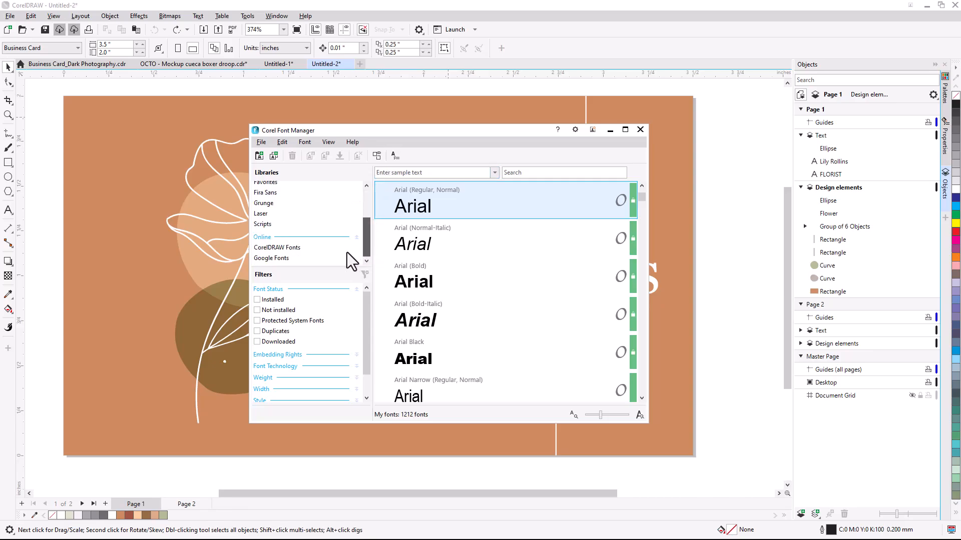
pyautogui.click(301, 256)
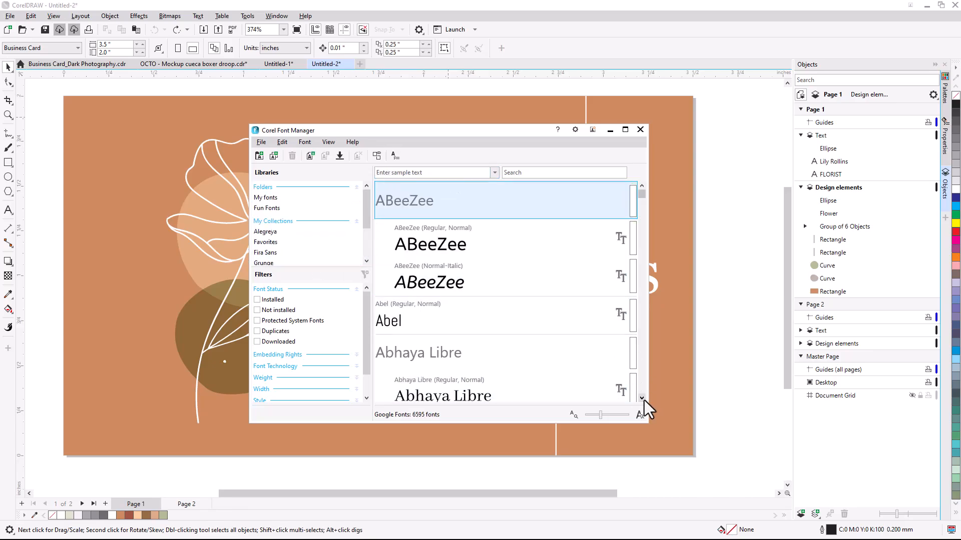
pyautogui.scroll(-3, 642, 401)
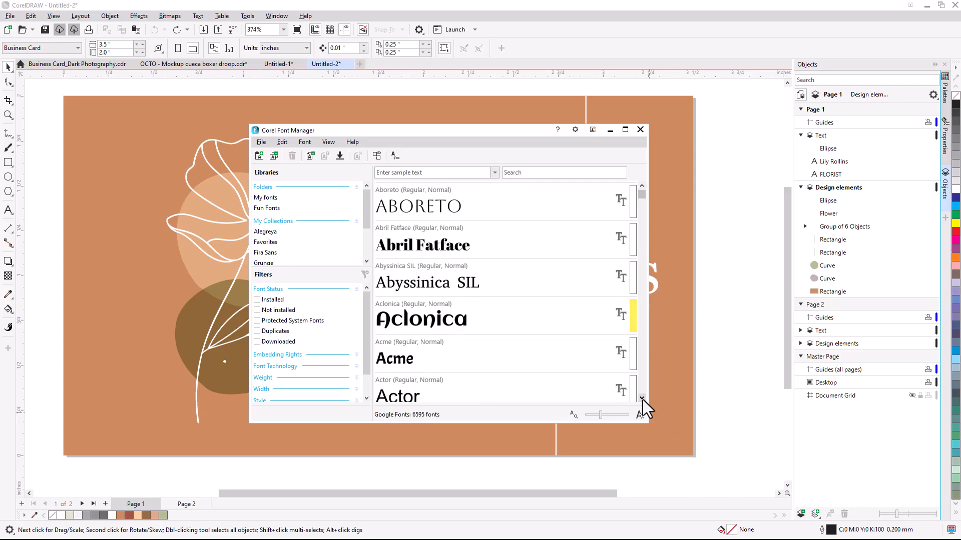
pyautogui.rightClick(559, 310)
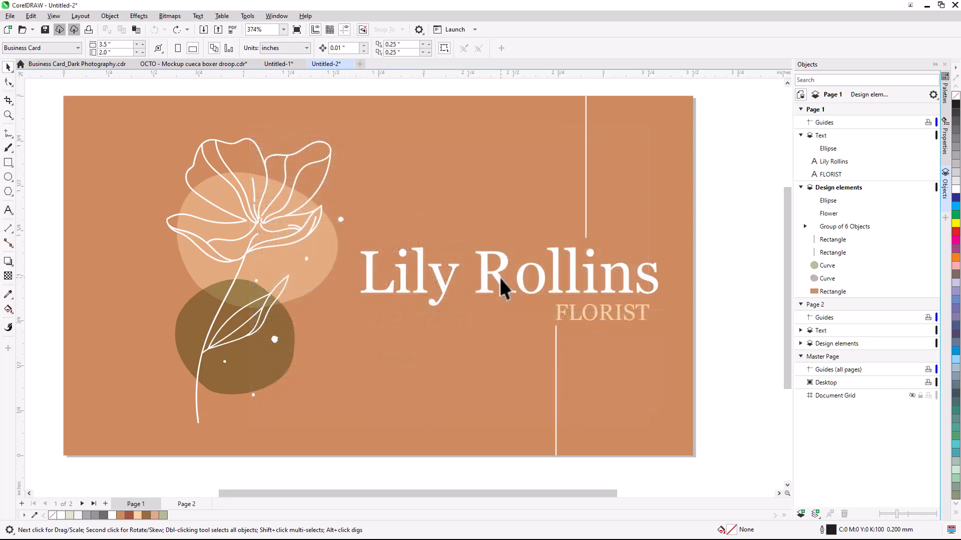
# - Change the font of the large name text on the florist business card to Aclonica and deselect it
pyautogui.click(493, 273)
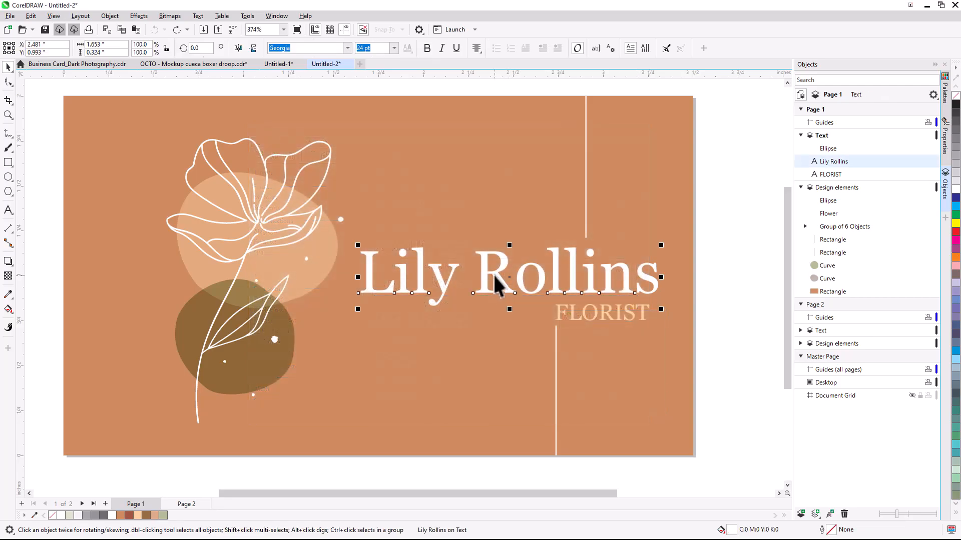
pyautogui.click(347, 47)
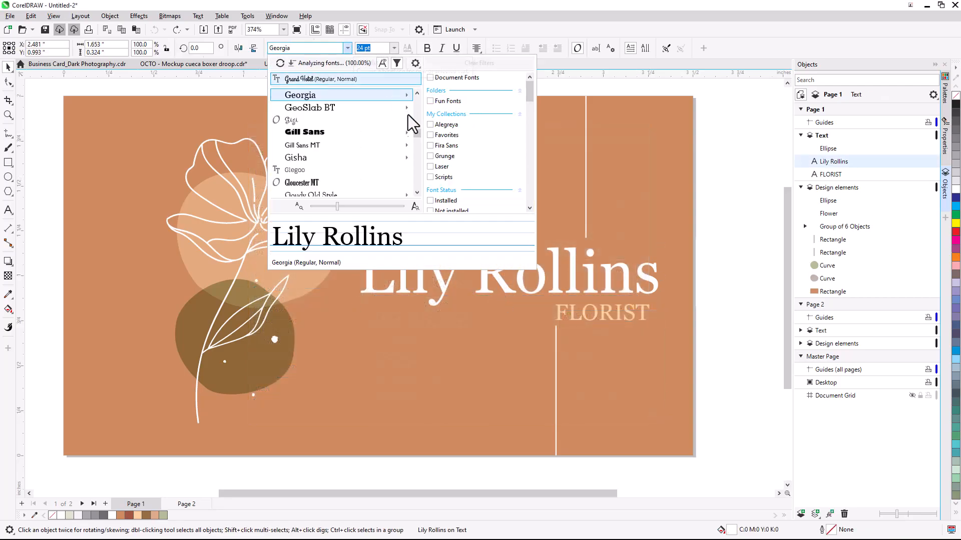
pyautogui.moveTo(416, 133); pyautogui.dragTo(413, 94)
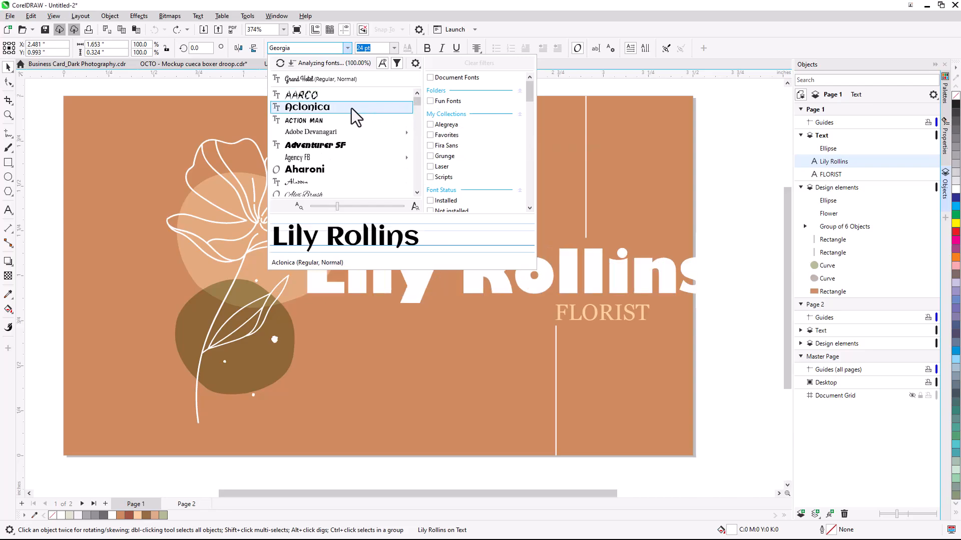
pyautogui.click(351, 108)
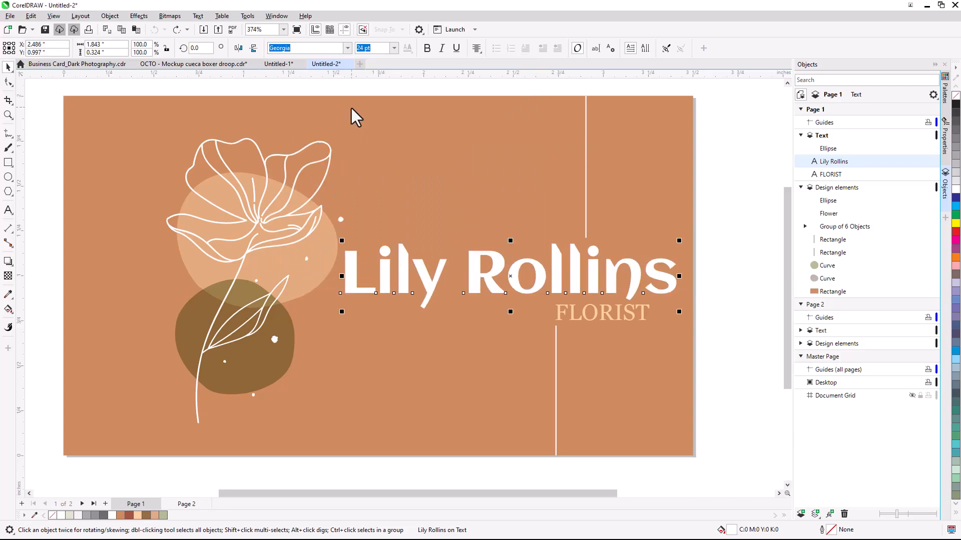
pyautogui.click(730, 203)
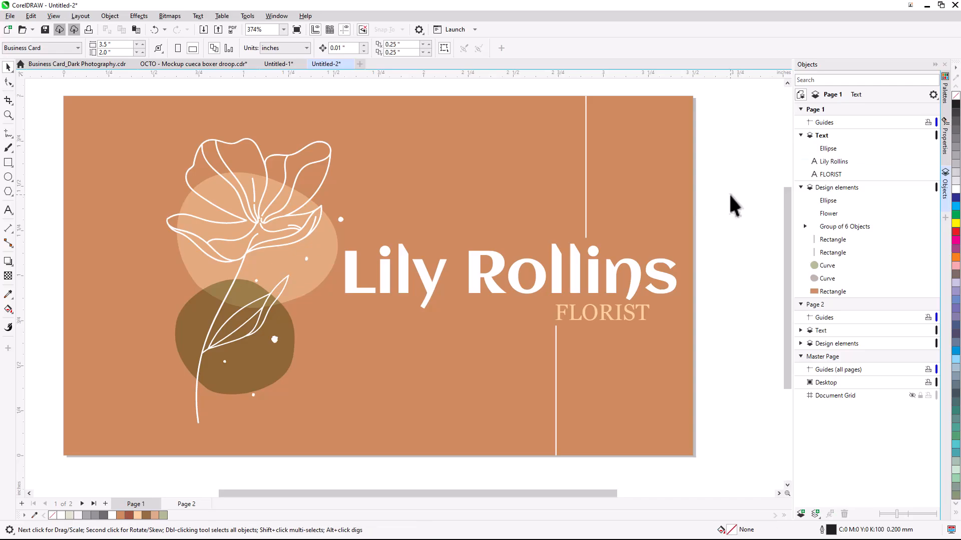